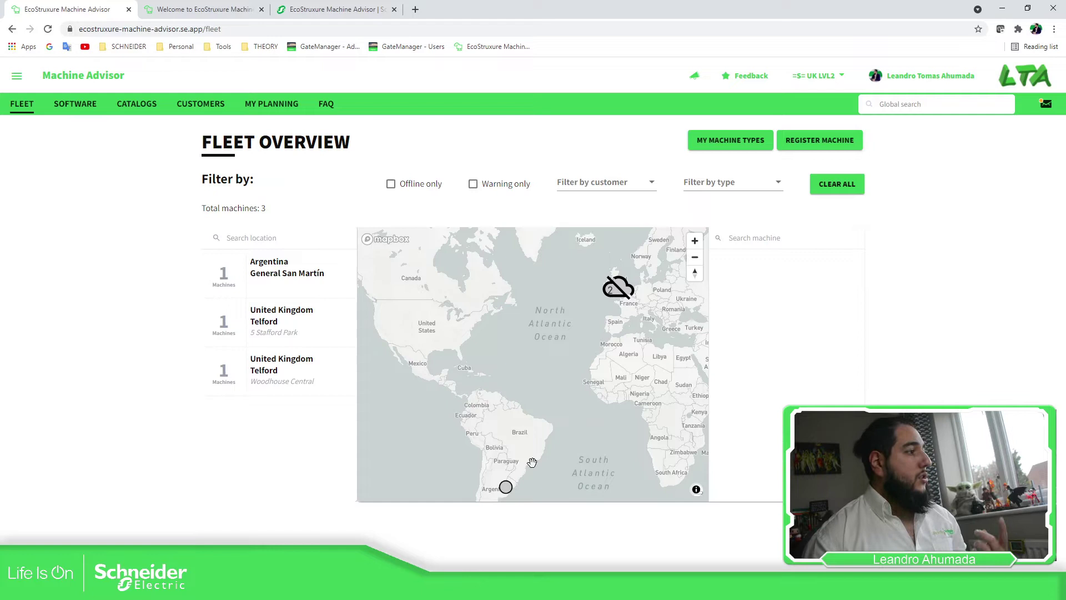
# Step: Select the Telford location that holds the LTA Office machine and open that machine's Track page
pyautogui.moveTo(593, 432); pyautogui.dragTo(534, 377)
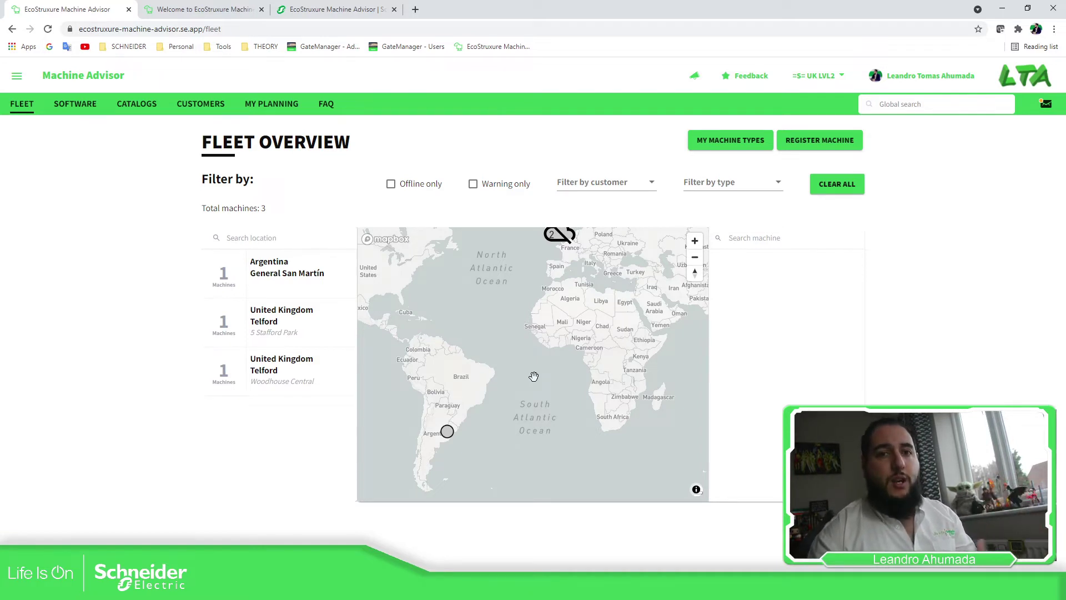
pyautogui.moveTo(553, 298); pyautogui.dragTo(553, 344)
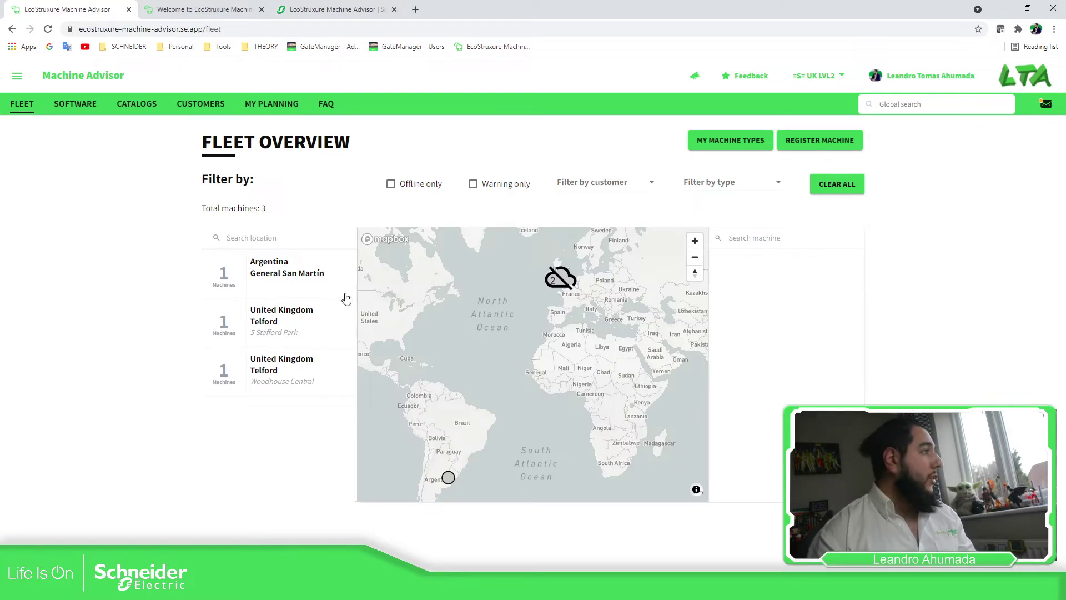
pyautogui.click(298, 332)
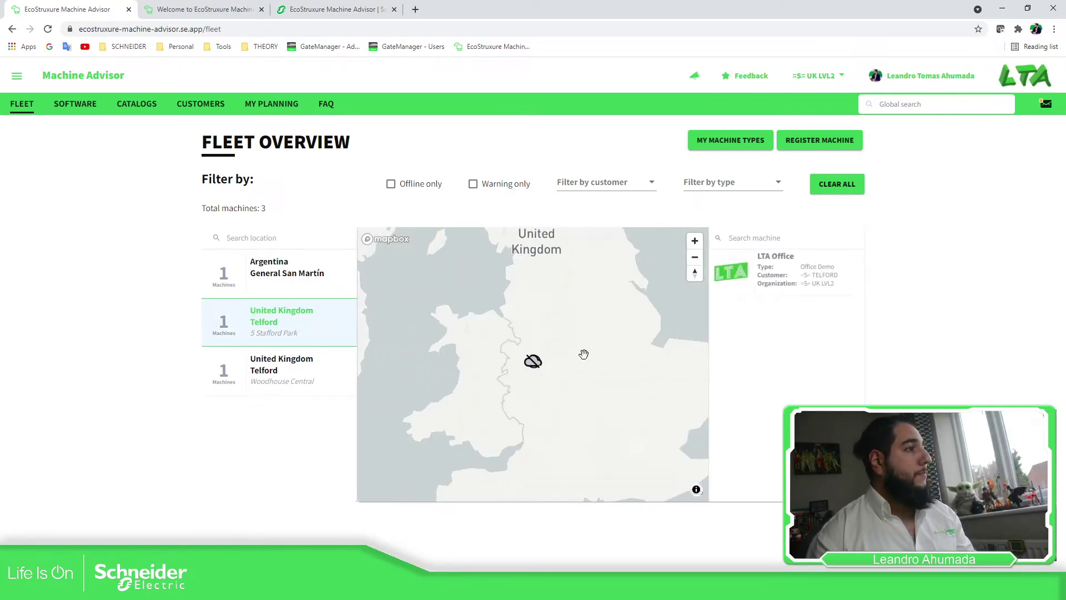
pyautogui.click(785, 265)
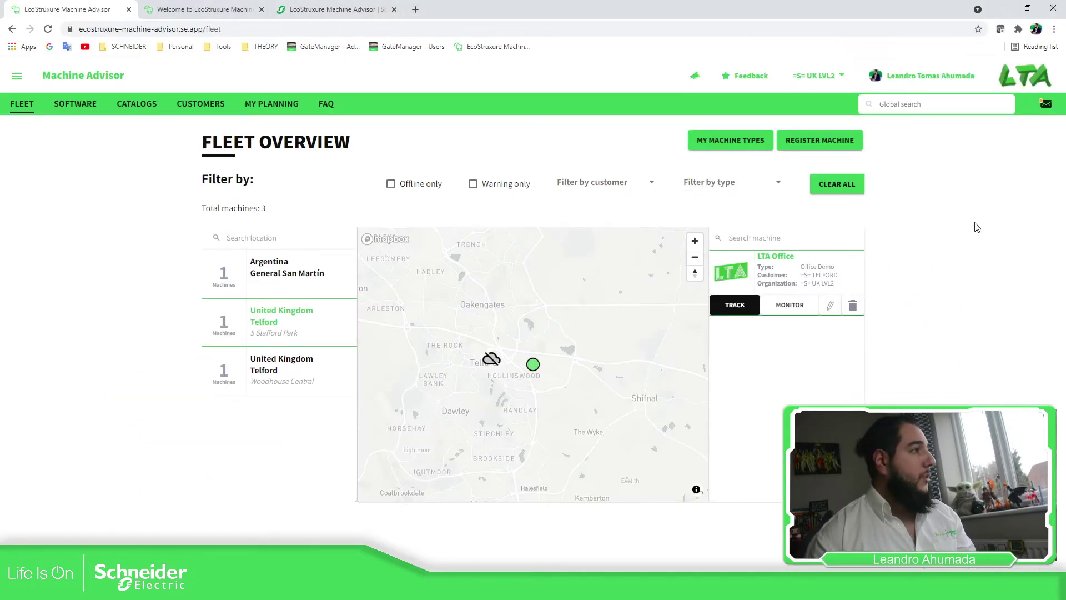
pyautogui.click(737, 308)
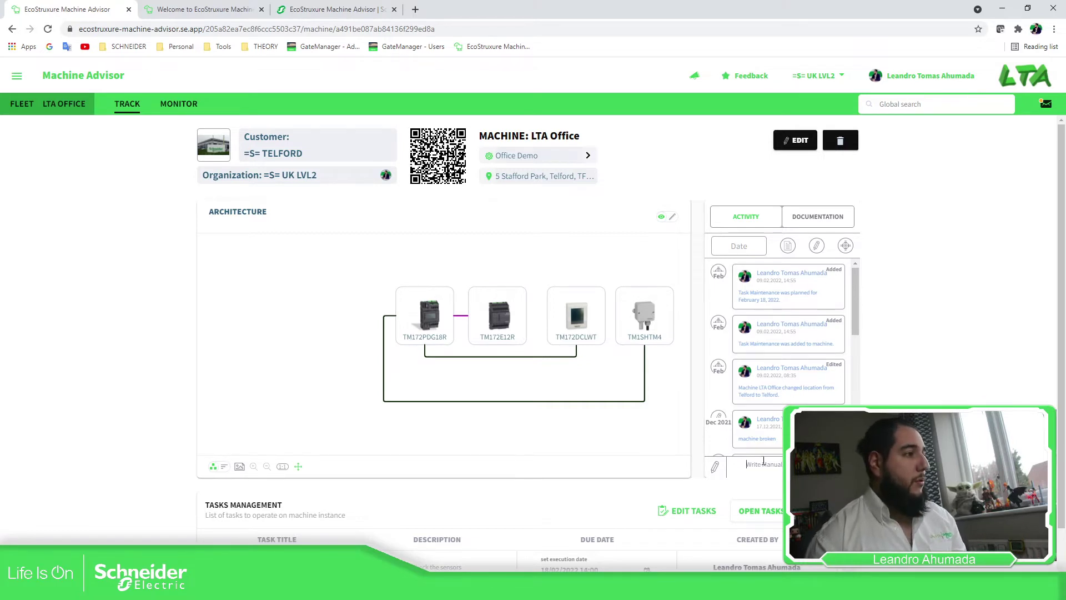
# Step: Add the manual entry "replace sensor" to the LTA Office machine's activity log
pyautogui.write('replace senso')
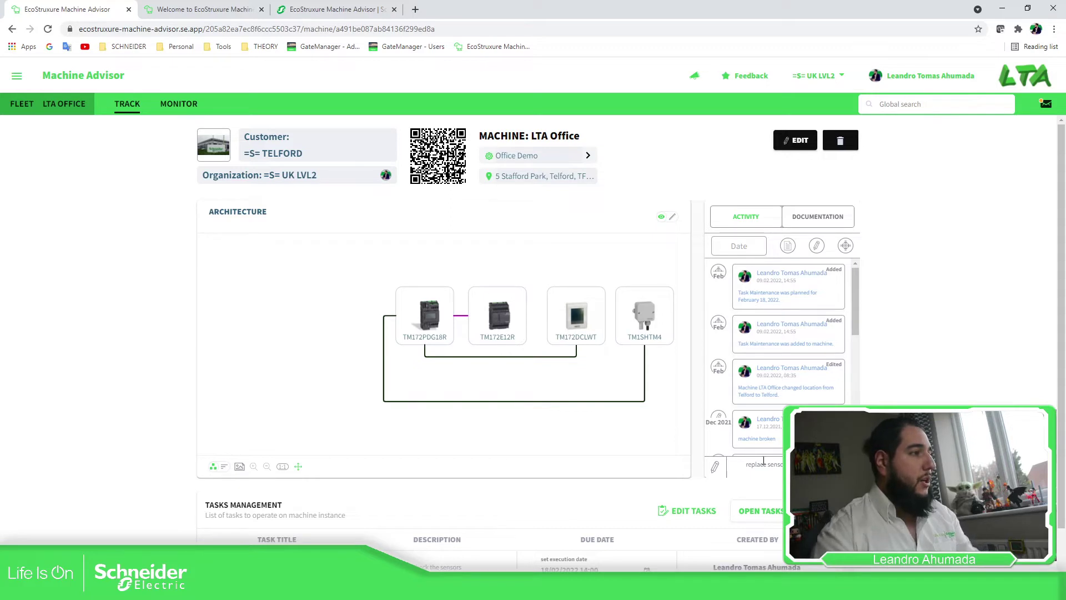
pyautogui.press('Return')
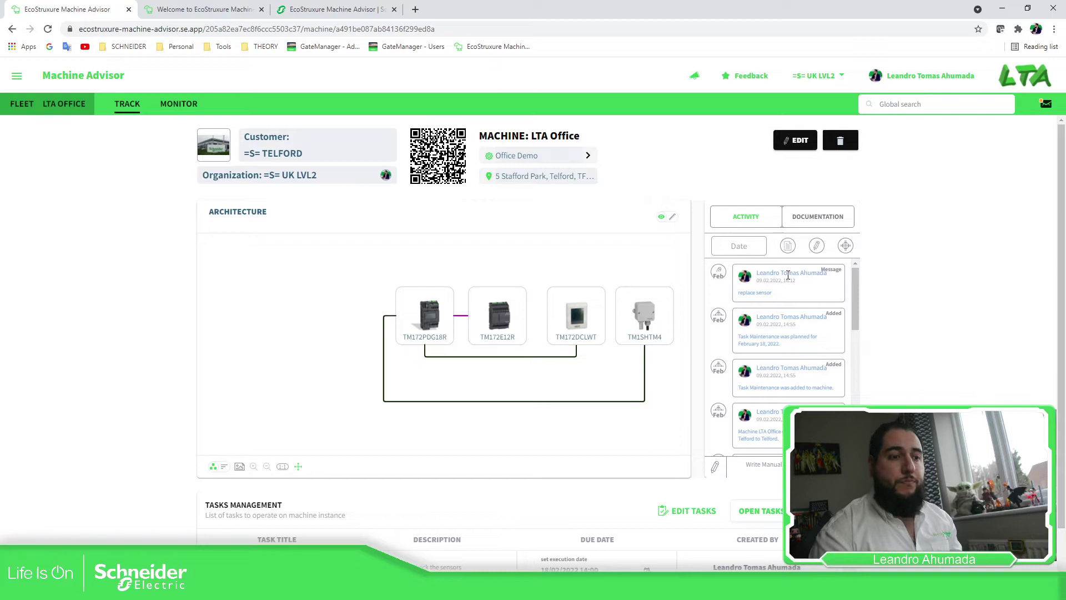
# Step: View the machine's documentation, return to its activity log and look over its task list
pyautogui.click(809, 218)
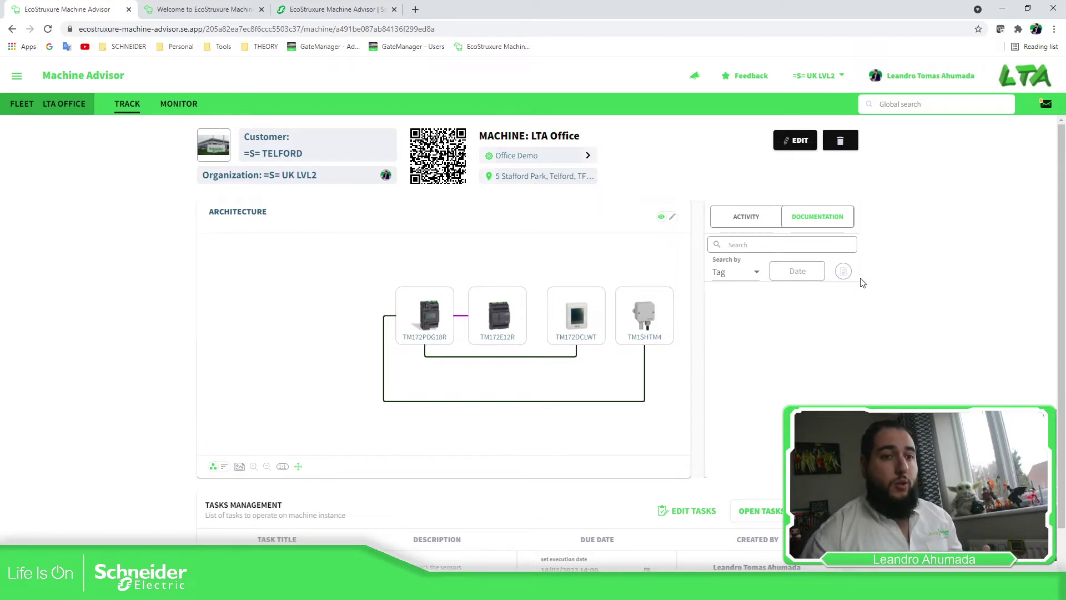
pyautogui.click(740, 224)
pyautogui.scroll(-1, 907, 254)
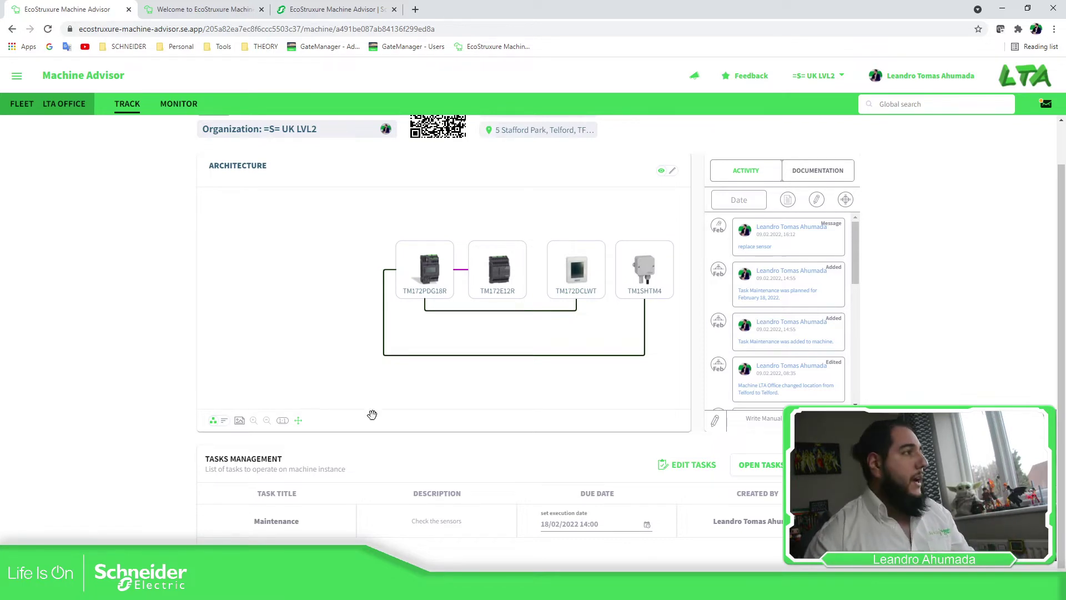
pyautogui.scroll(1, 388, 389)
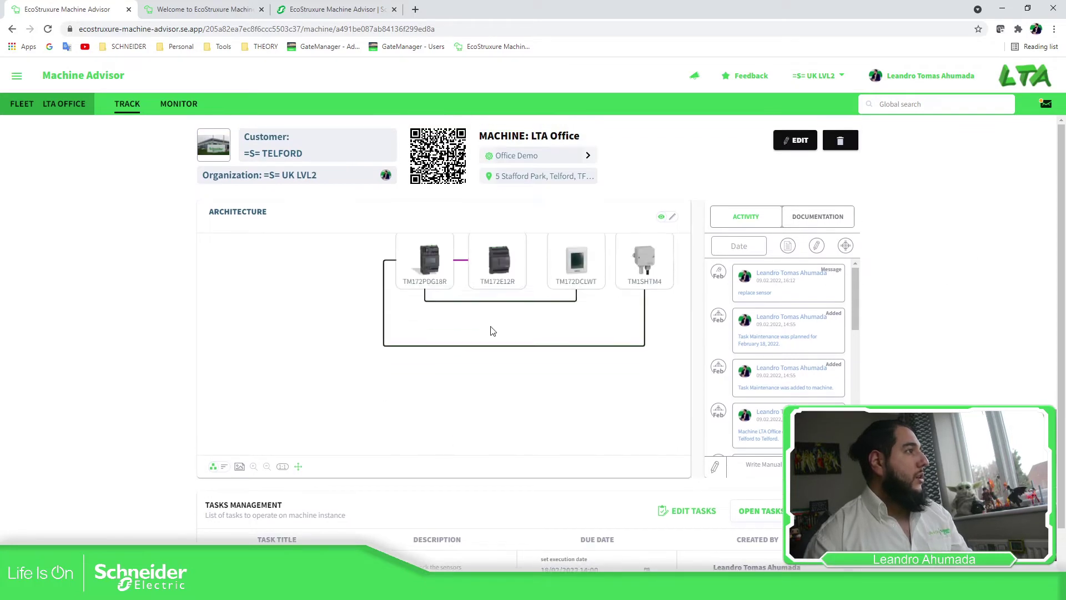
# Step: Open the LTA Office entry on 18 February in the planning calendar and follow its Maintenance task to the machine page
pyautogui.click(19, 104)
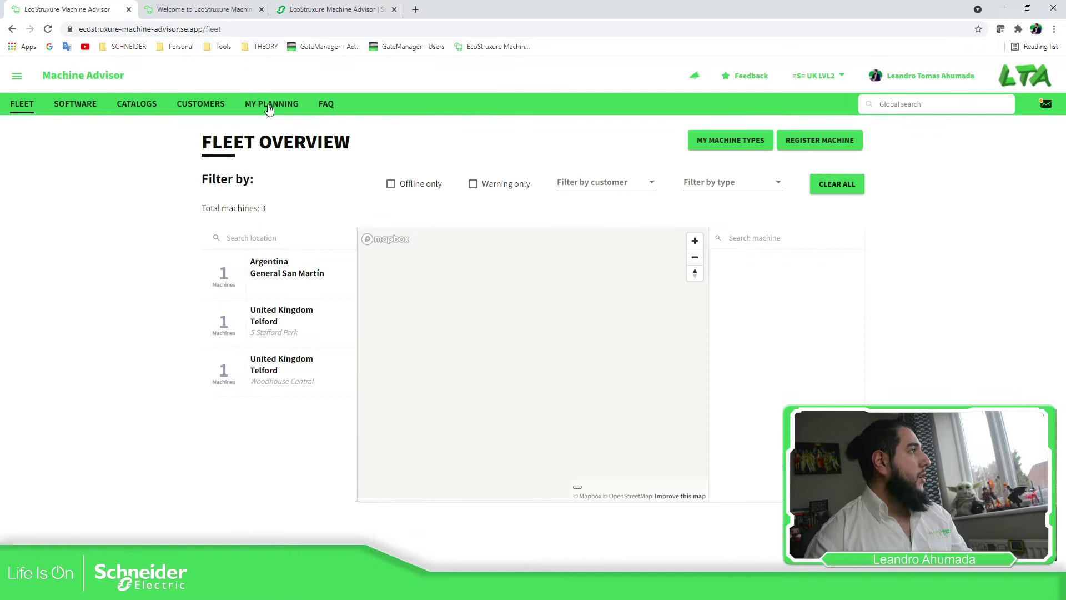
pyautogui.click(272, 105)
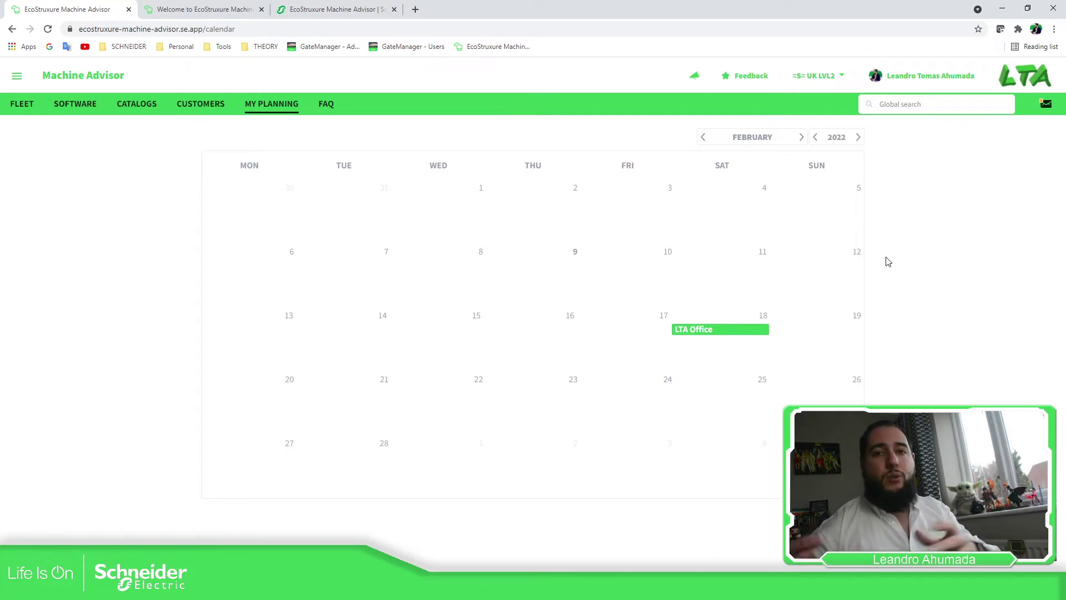
pyautogui.click(714, 329)
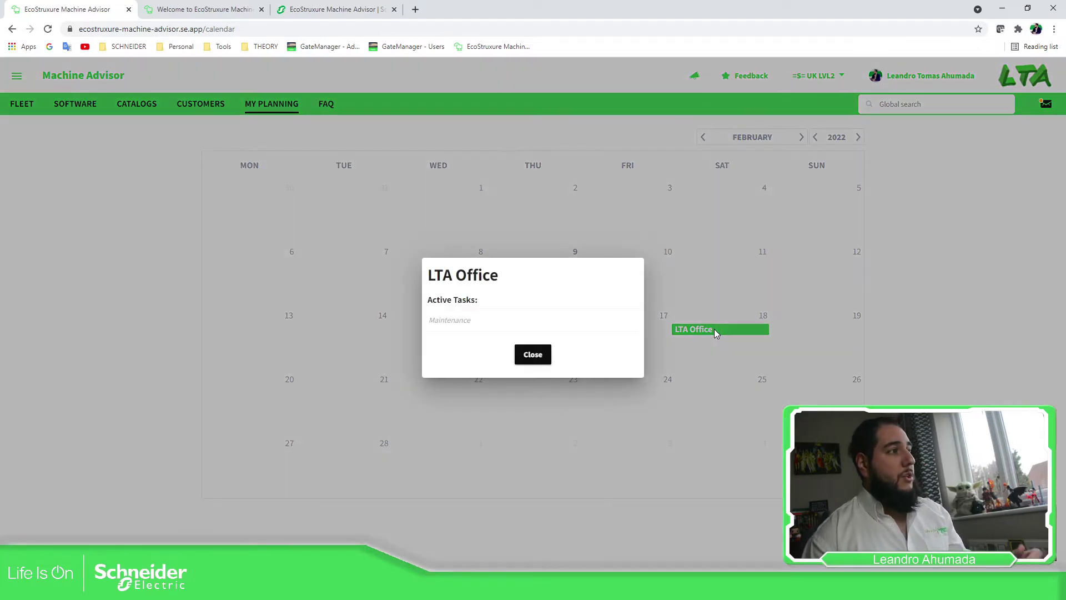
pyautogui.click(458, 329)
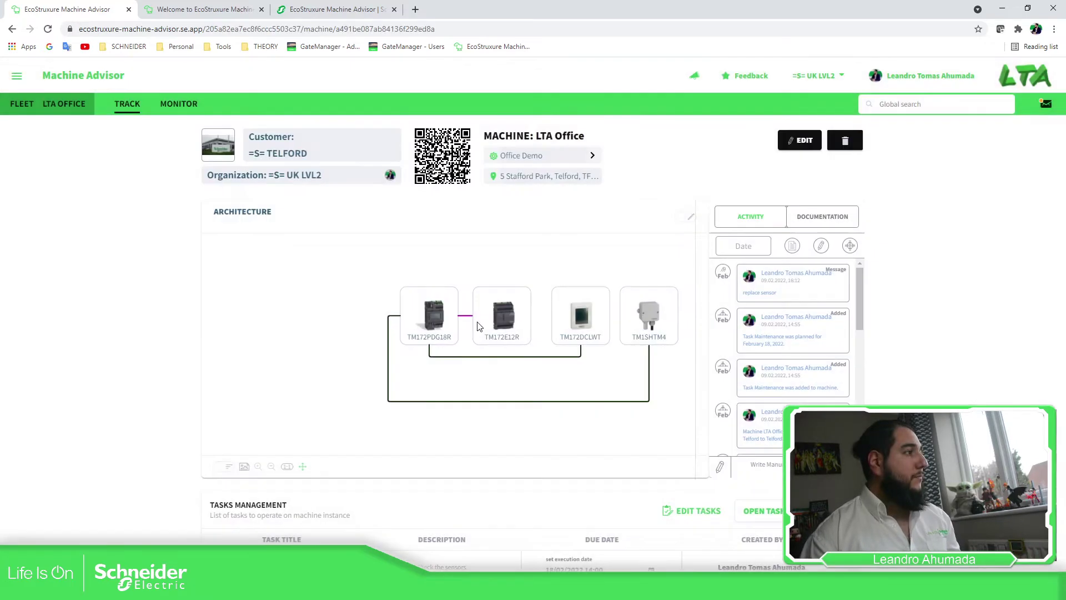
pyautogui.scroll(-1, 921, 299)
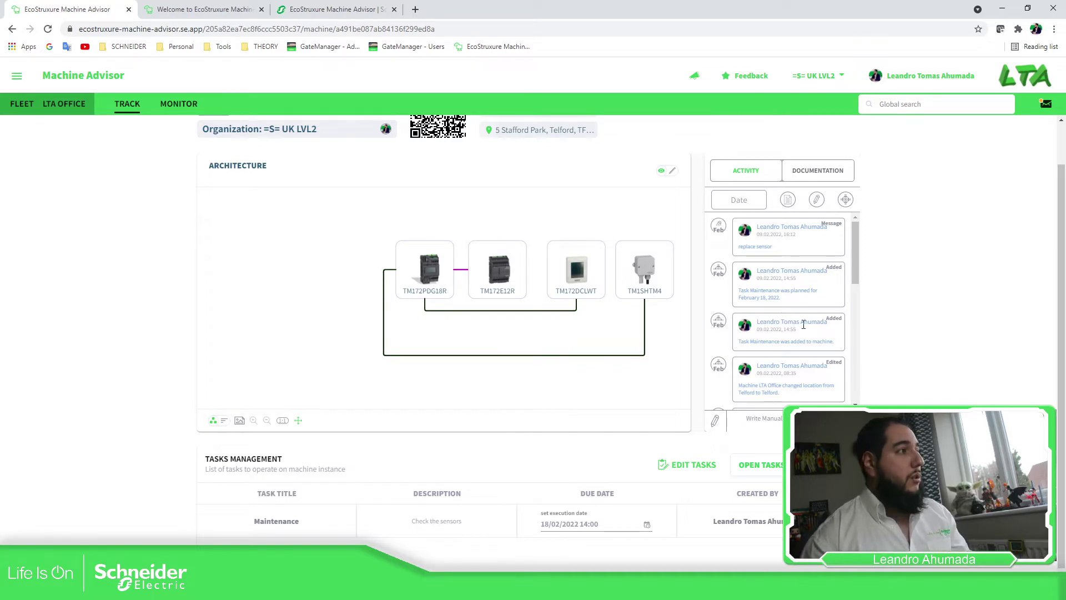
pyautogui.scroll(1, 772, 319)
pyautogui.moveTo(856, 275); pyautogui.dragTo(860, 266)
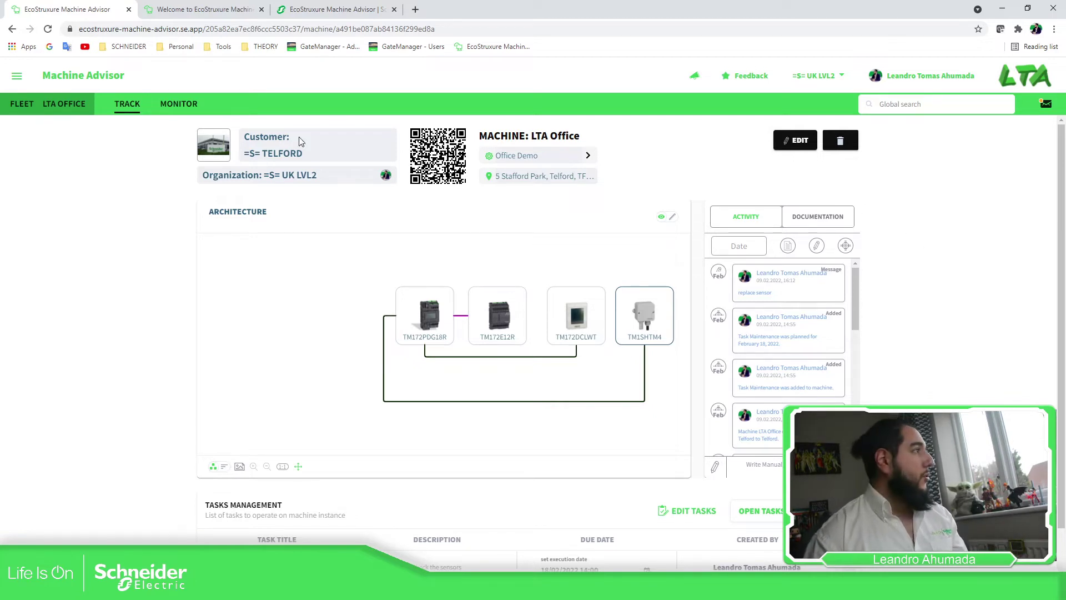
# Step: Open the LTA Office machine's Monitor dashboard and look through its widgets
pyautogui.click(181, 105)
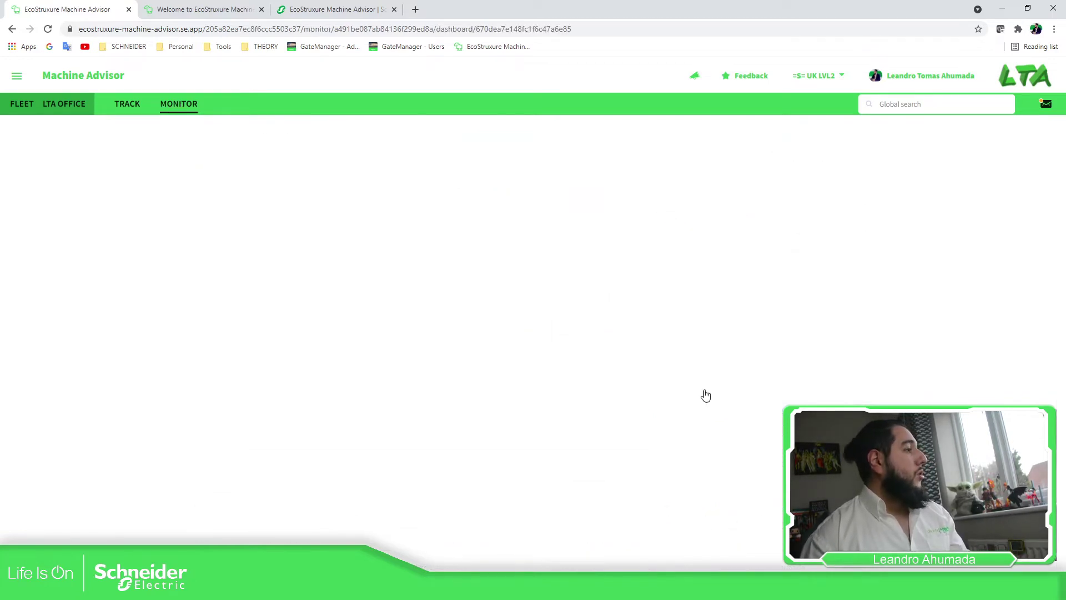
pyautogui.moveTo(638, 588)
pyautogui.click(688, 543)
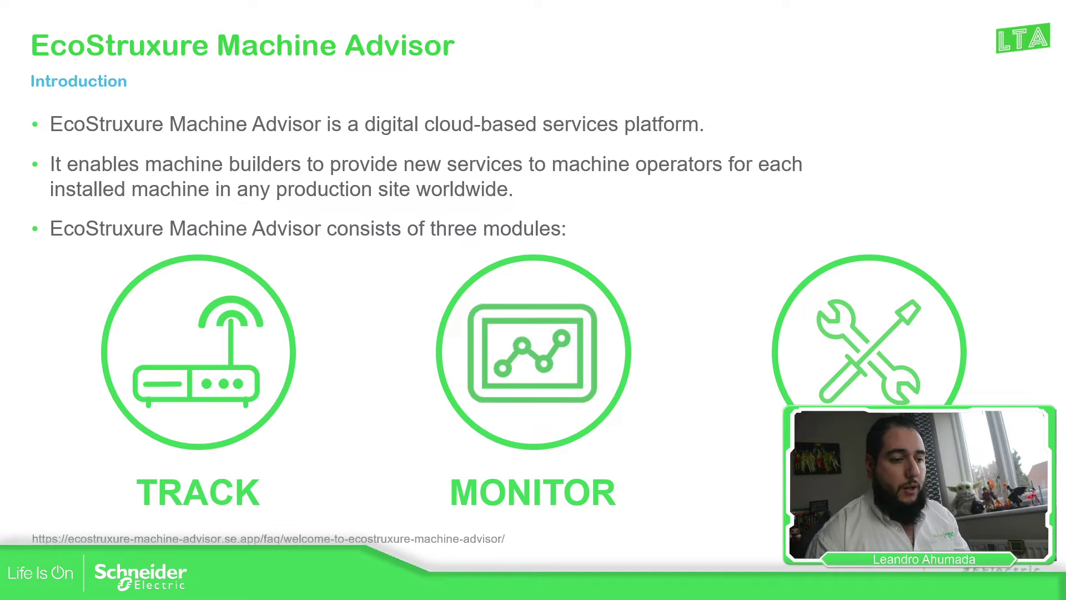
pyautogui.hotkey('alt', 'Tab')
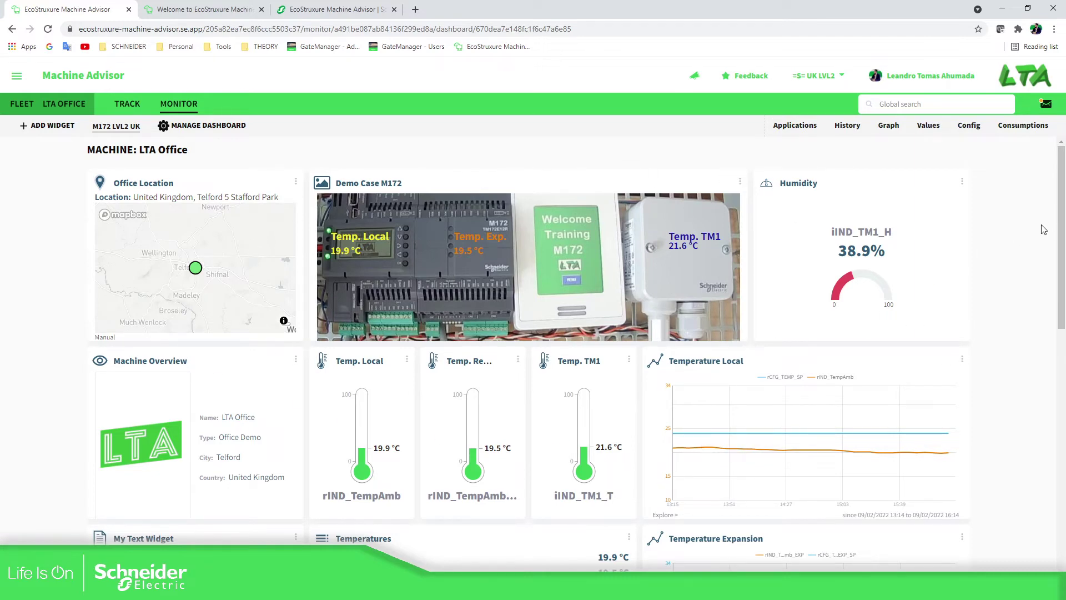
pyautogui.scroll(-1, 1055, 200)
pyautogui.scroll(-5, 1055, 200)
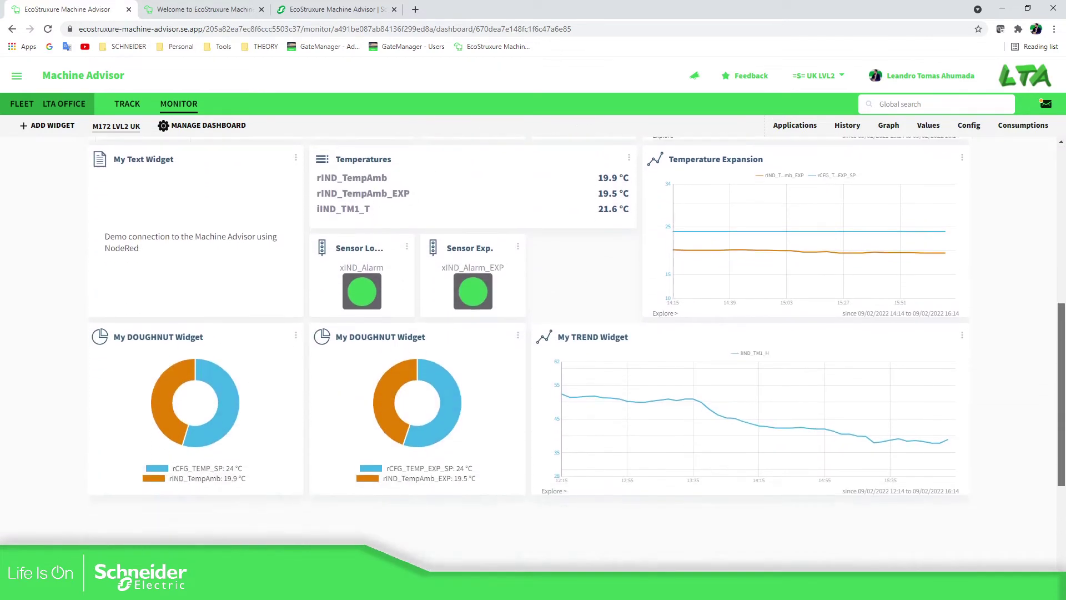
pyautogui.scroll(5, 1055, 199)
pyautogui.scroll(1, 632, 310)
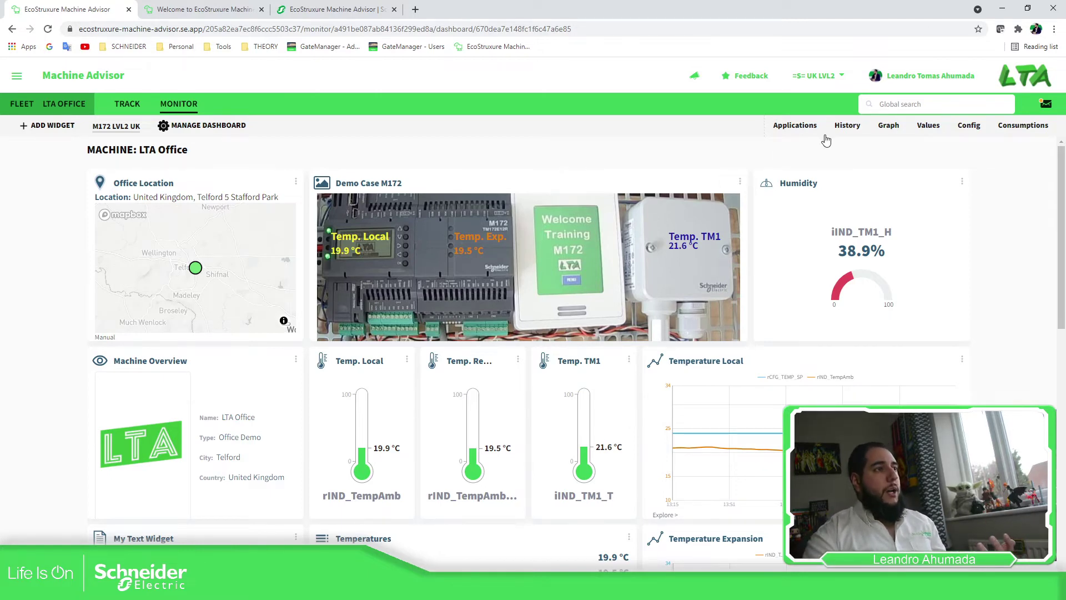
# Step: Check the machine's list of variable values and return to the M172 LVL2 UK dashboard
pyautogui.click(935, 129)
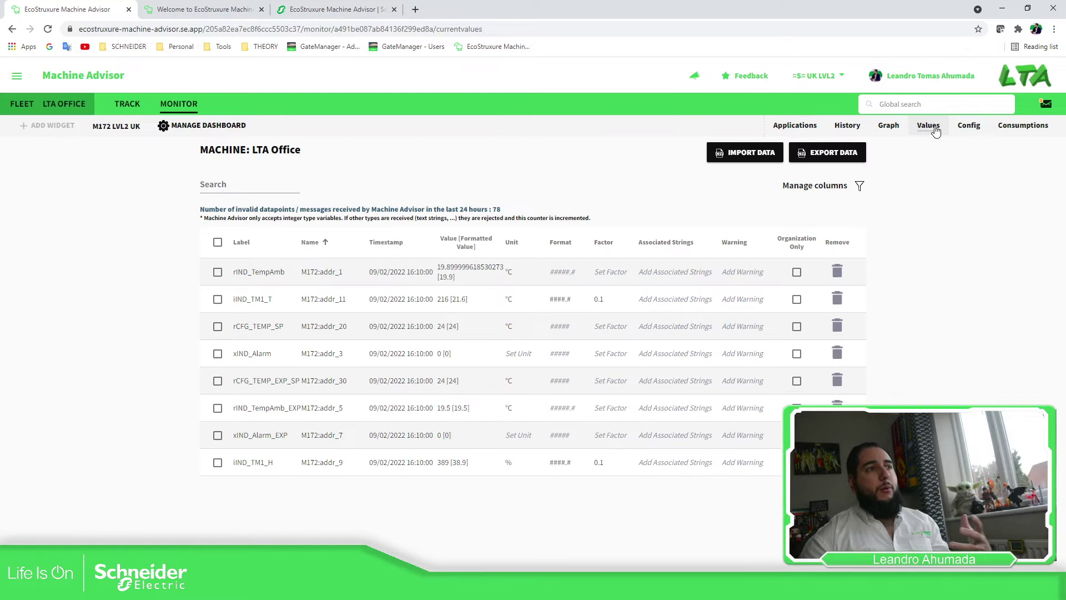
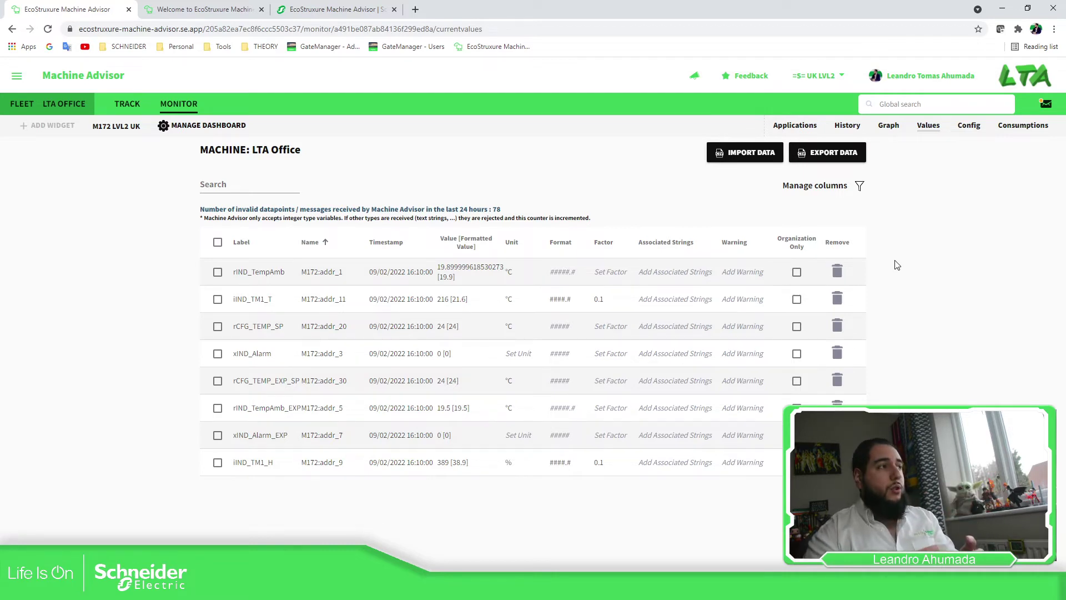
pyautogui.click(117, 128)
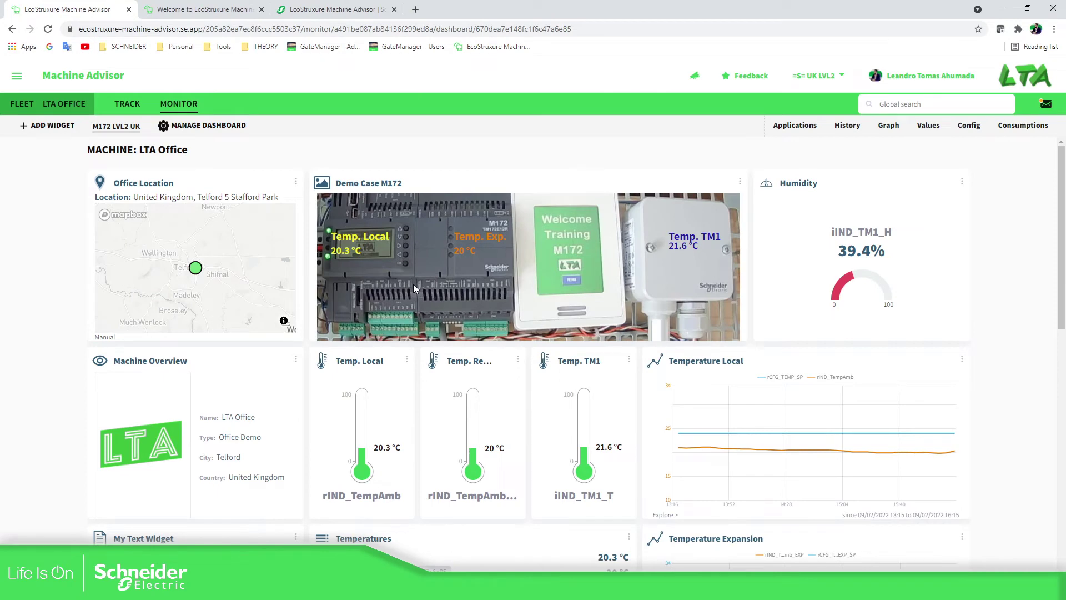
# Step: Open the list of widgets that can be added and bring up the dashboard's lower widgets and free slots
pyautogui.click(41, 127)
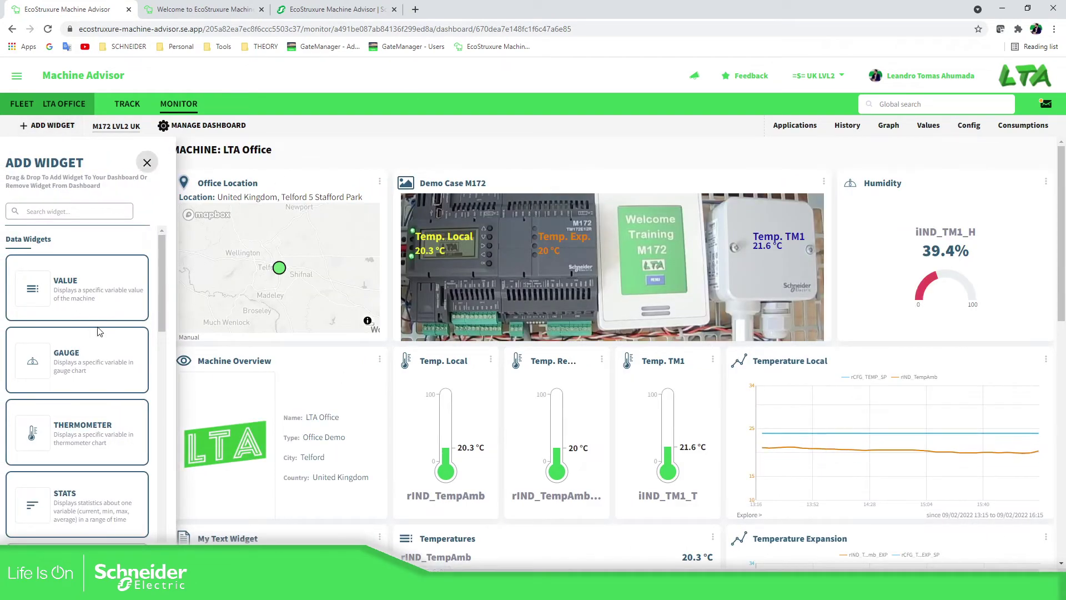
pyautogui.moveTo(161, 245)
pyautogui.mouseDown()
pyautogui.moveTo(175, 444)
pyautogui.moveTo(171, 233)
pyautogui.mouseUp()
pyautogui.scroll(-7, 691, 215)
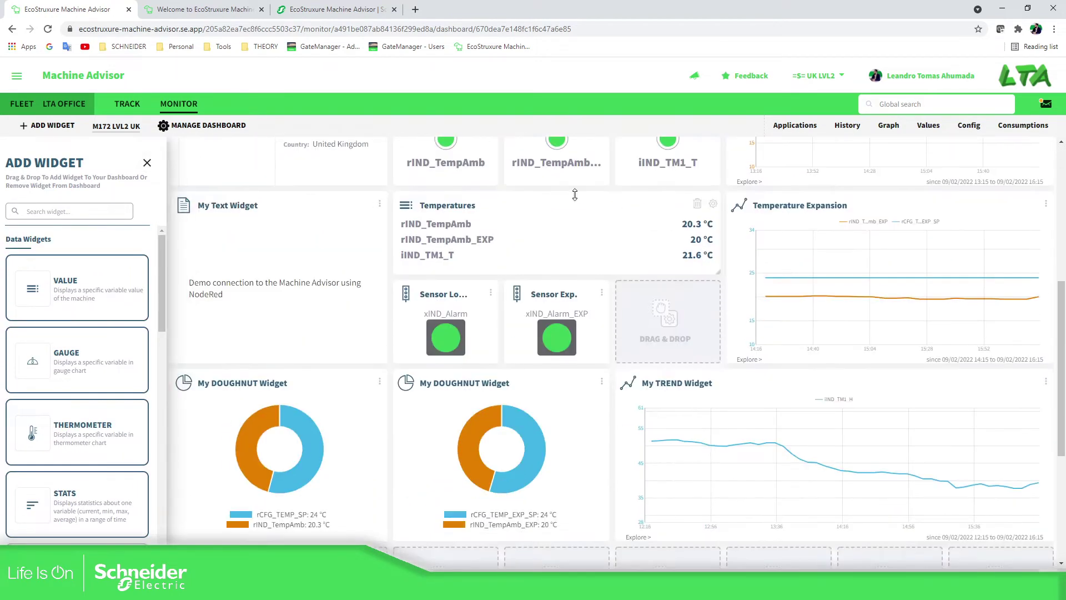
pyautogui.scroll(-1, 543, 191)
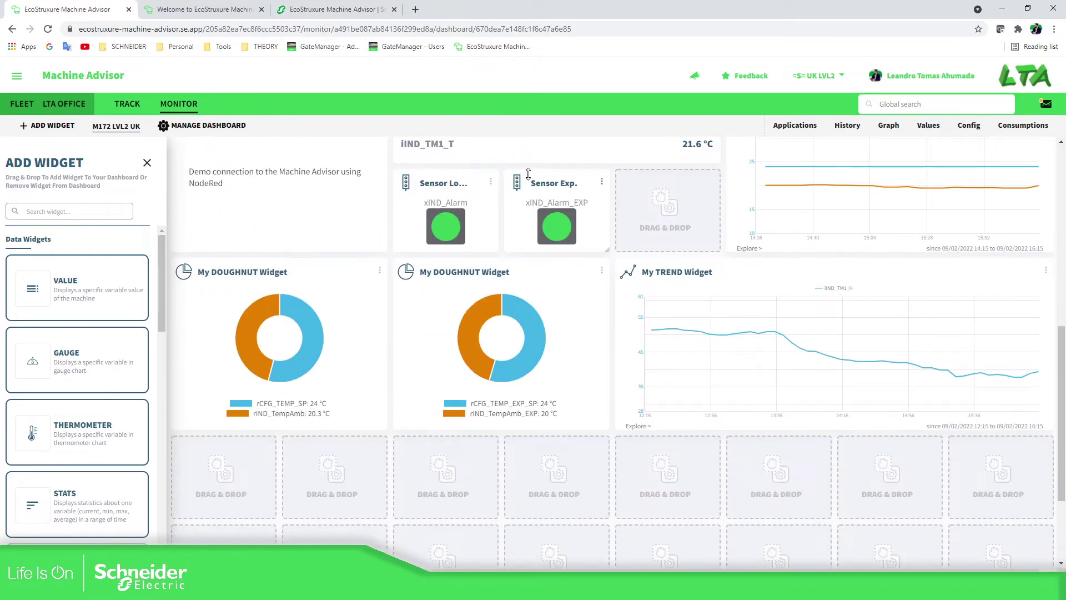
# Step: Move the Sensor Exp. widget into the empty slot beside it and back to its original slot
pyautogui.moveTo(548, 174); pyautogui.dragTo(633, 176)
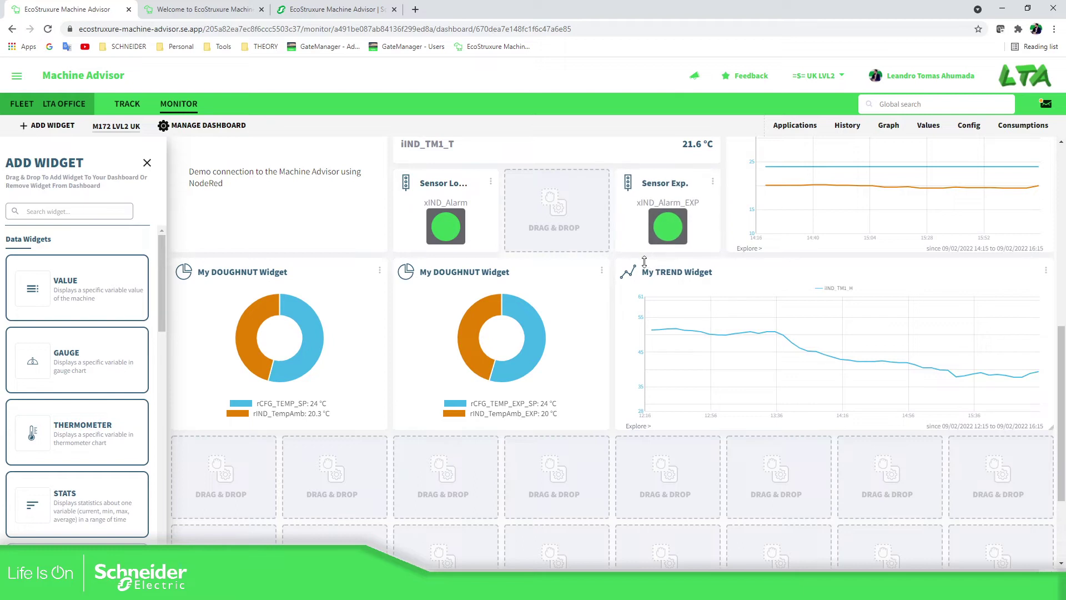
pyautogui.moveTo(650, 268)
pyautogui.mouseDown()
pyautogui.moveTo(625, 447)
pyautogui.moveTo(649, 267)
pyautogui.mouseUp()
pyautogui.moveTo(637, 174); pyautogui.dragTo(541, 176)
pyautogui.scroll(1, 723, 286)
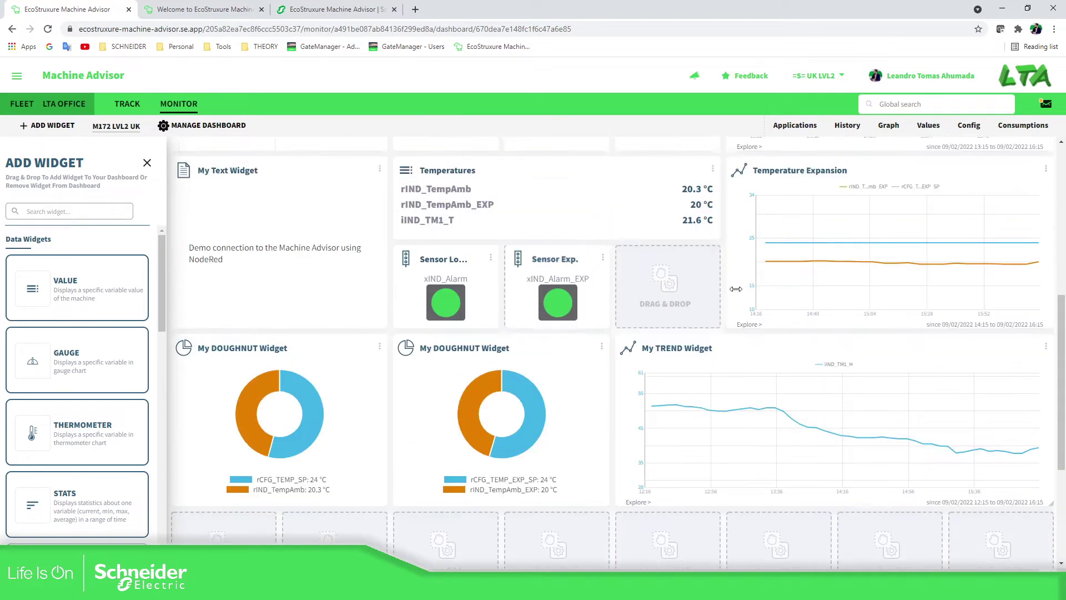
# Step: Add a Thermometer widget in the free slots beneath the second doughnut chart
pyautogui.scroll(3, 723, 287)
pyautogui.scroll(-4, 772, 331)
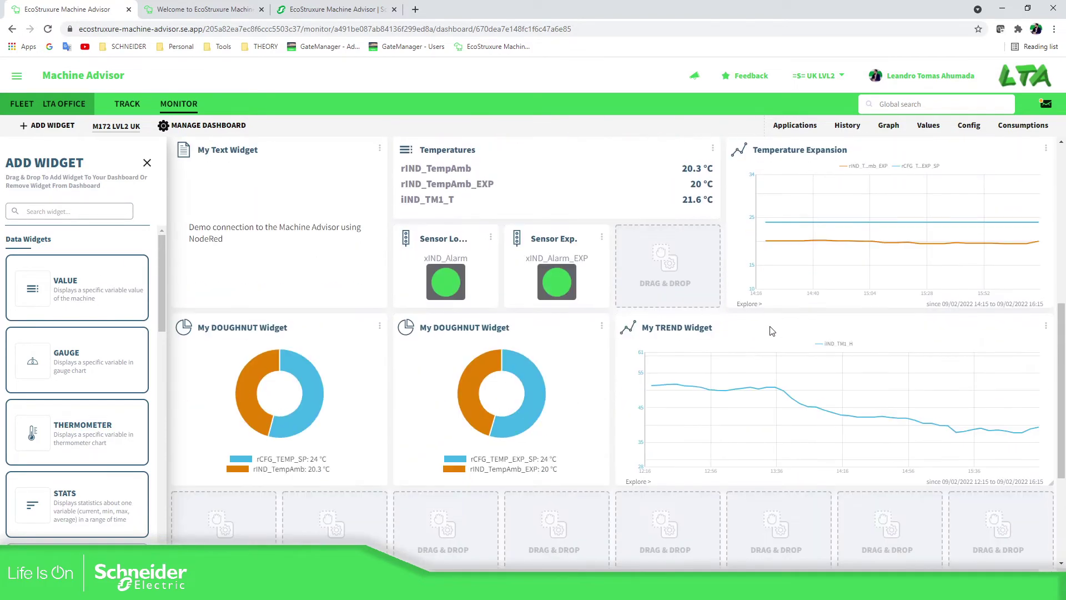
pyautogui.scroll(-2, 772, 331)
pyautogui.scroll(-2, 34, 323)
pyautogui.moveTo(33, 324); pyautogui.dragTo(459, 435)
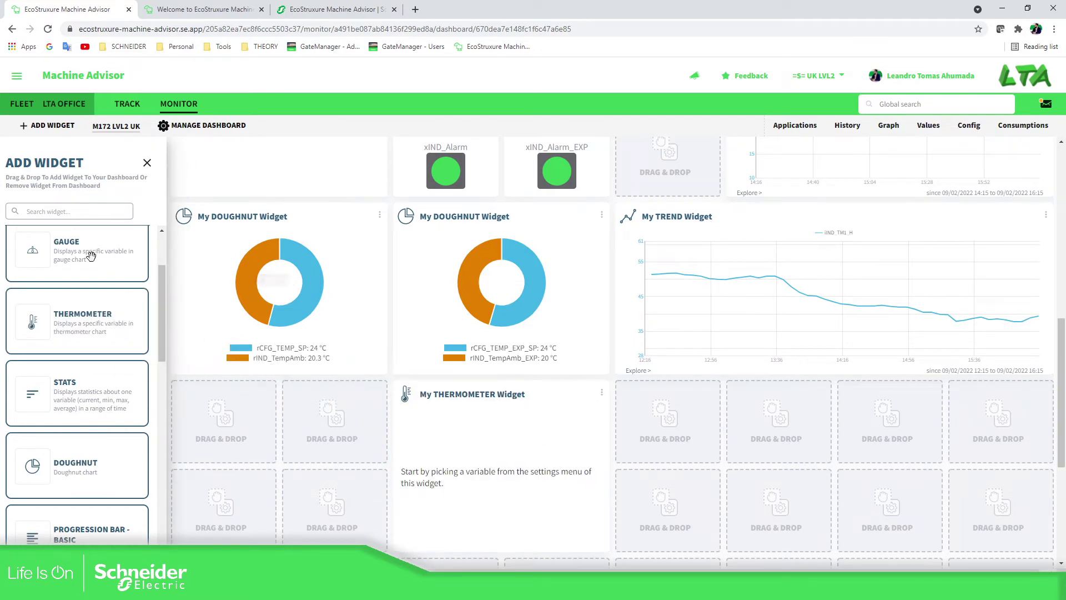
# Step: Add a Gauge widget and a Trend widget on either side of the new thermometer widget and finish adding widgets
pyautogui.moveTo(25, 253); pyautogui.dragTo(711, 428)
pyautogui.scroll(-7, 88, 385)
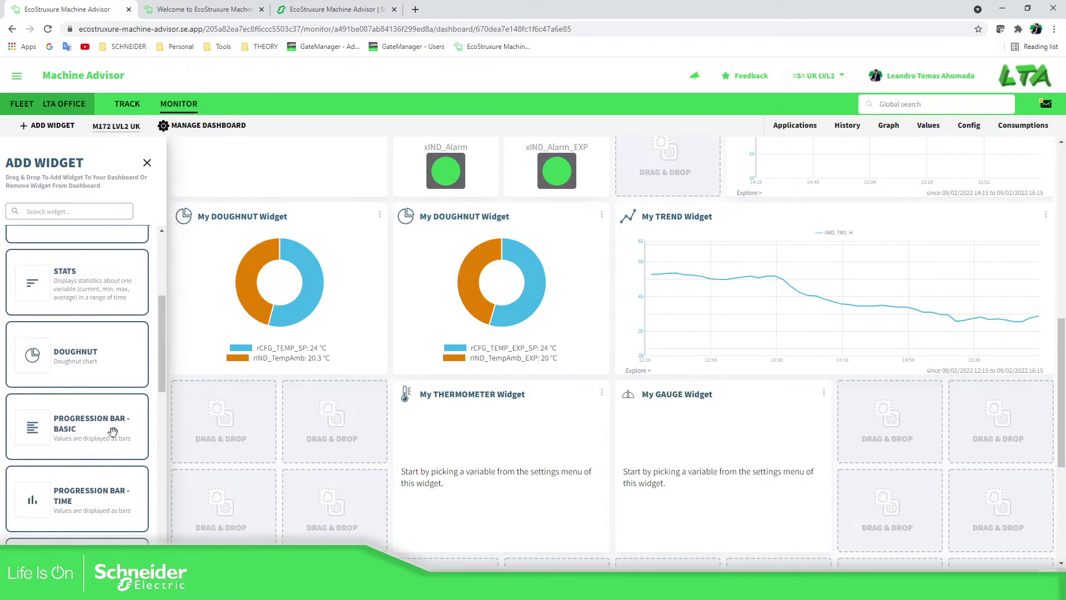
pyautogui.moveTo(25, 439); pyautogui.dragTo(228, 431)
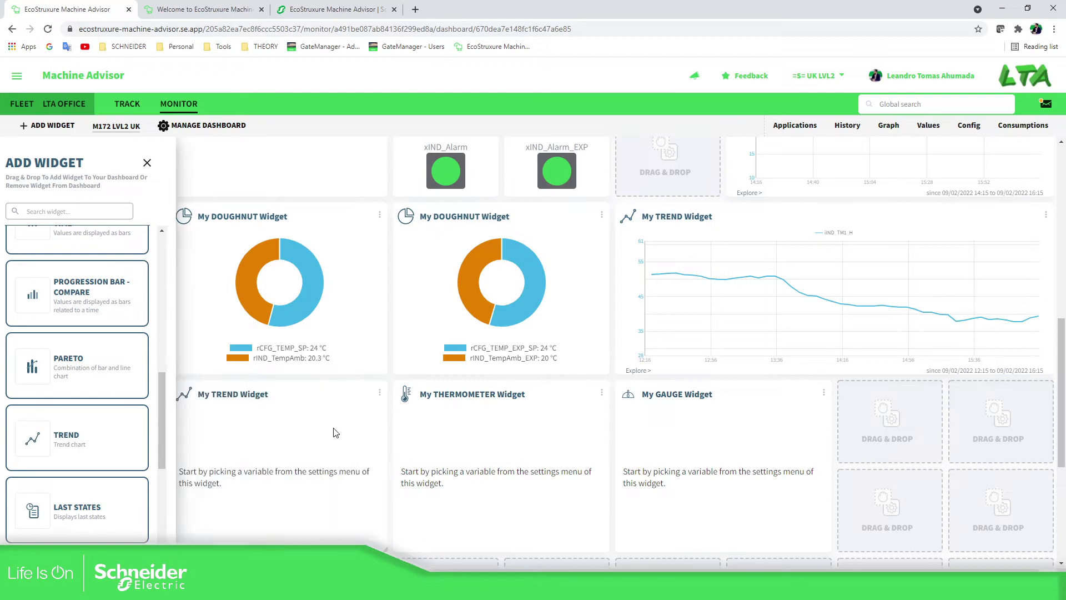
pyautogui.click(147, 164)
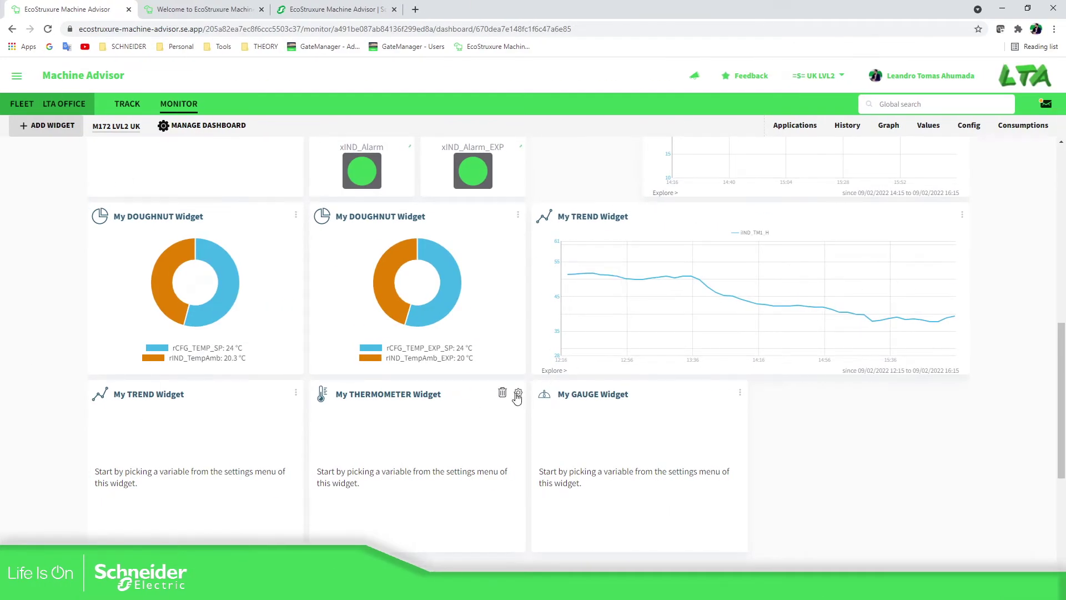
# Step: Assign the variable iIND_TM1_T to the new Thermometer widget and set its values range to 0–40
pyautogui.click(517, 394)
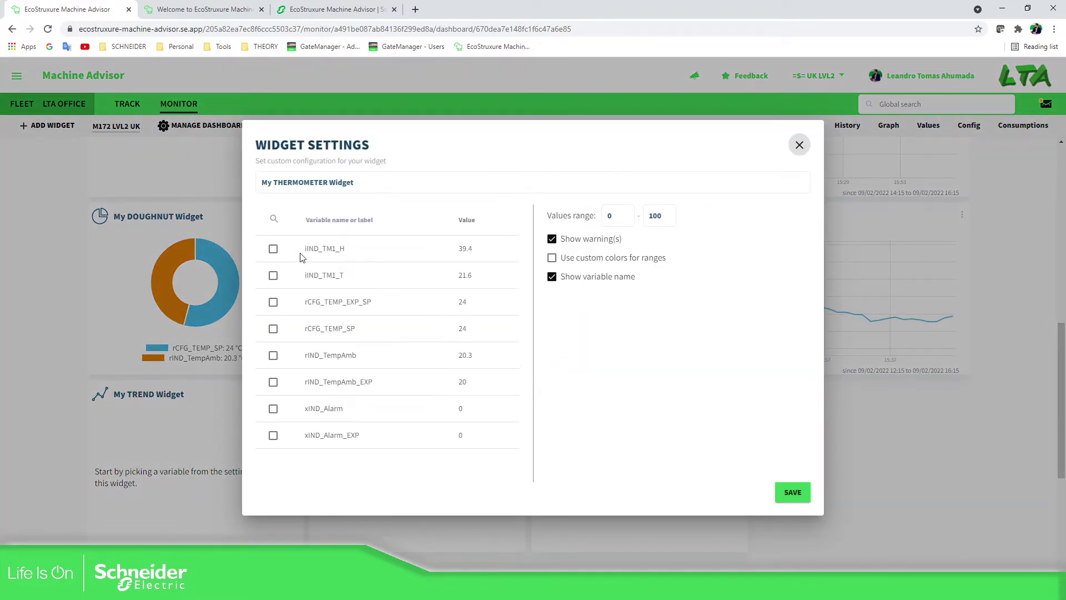
pyautogui.click(274, 276)
pyautogui.click(795, 500)
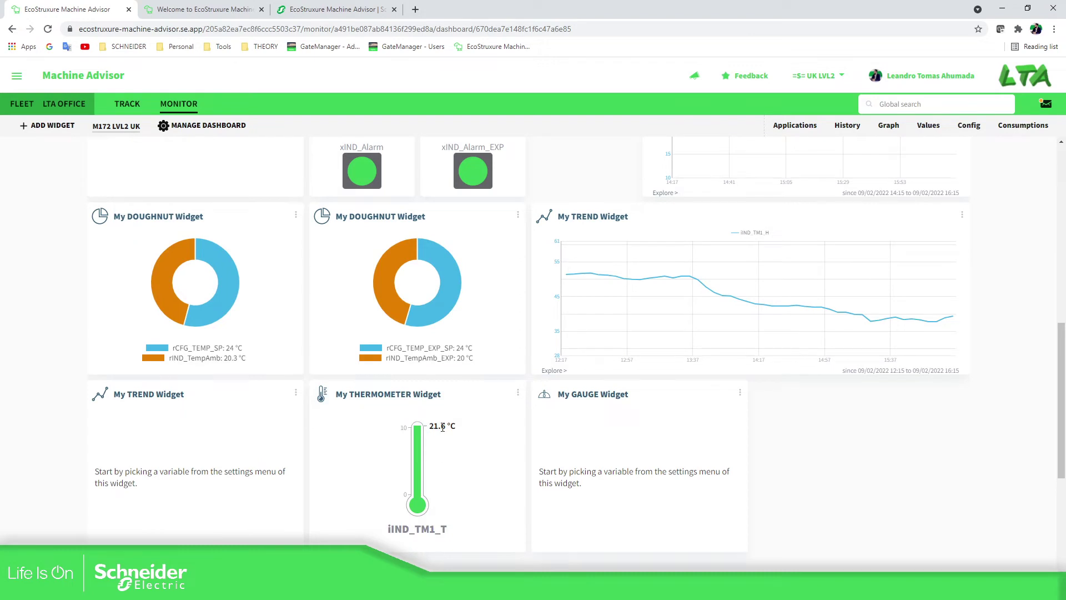
pyautogui.click(517, 393)
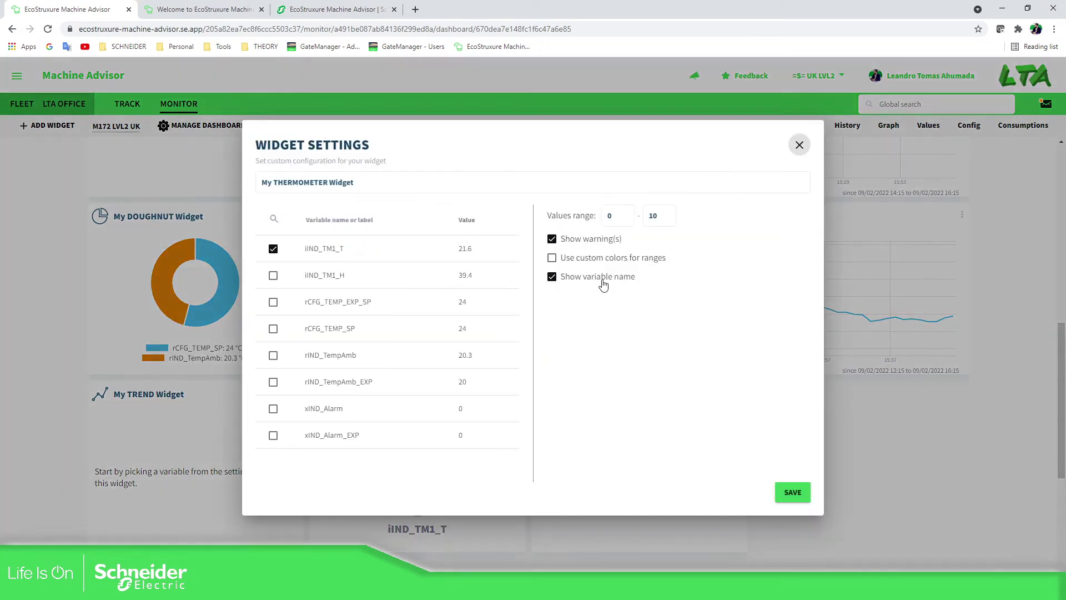
pyautogui.click(655, 216)
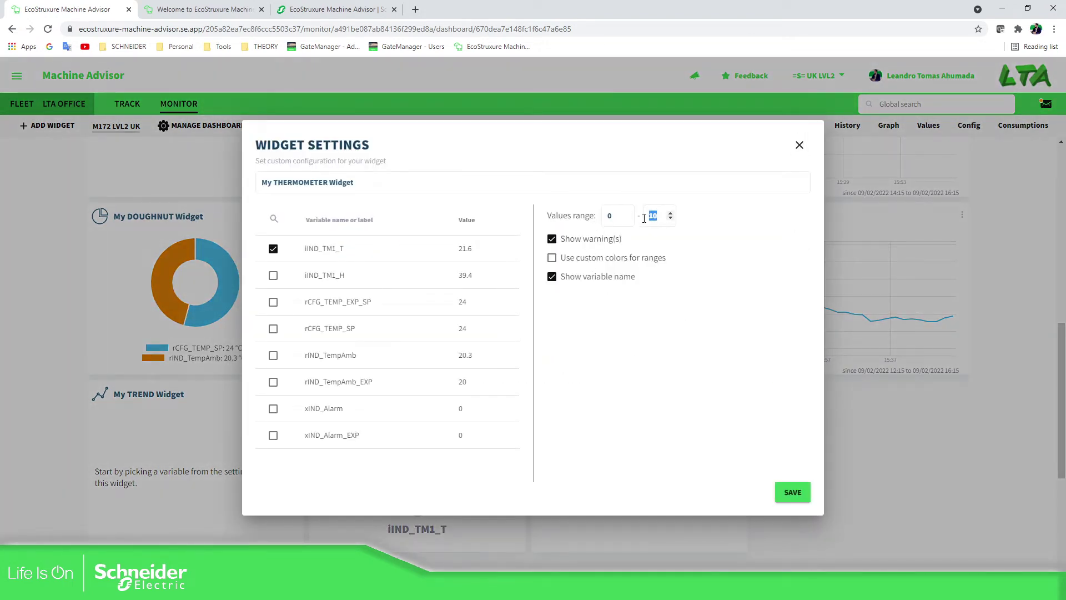
pyautogui.click(804, 519)
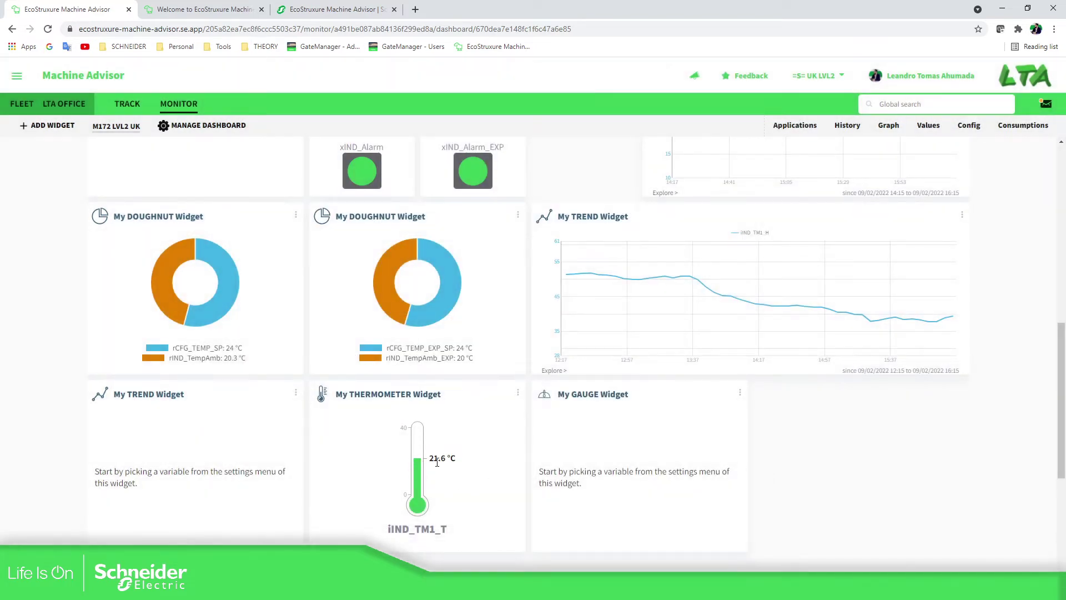
# Step: Assign the variable iIND_TM1_H to the new Gauge widget and set its values range to 0–100
pyautogui.click(740, 392)
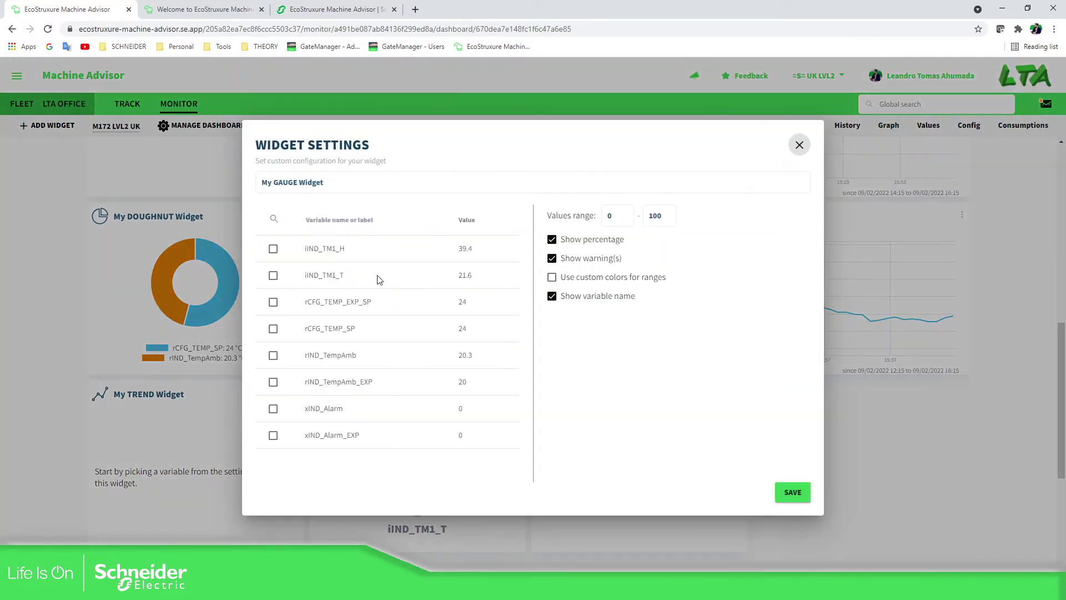
pyautogui.click(272, 248)
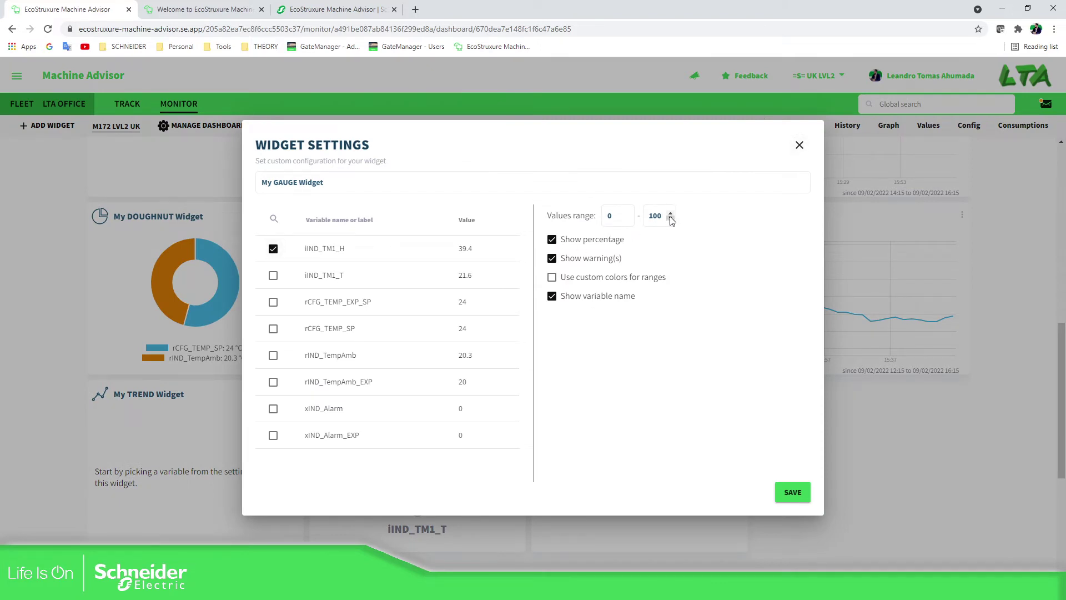
pyautogui.click(803, 502)
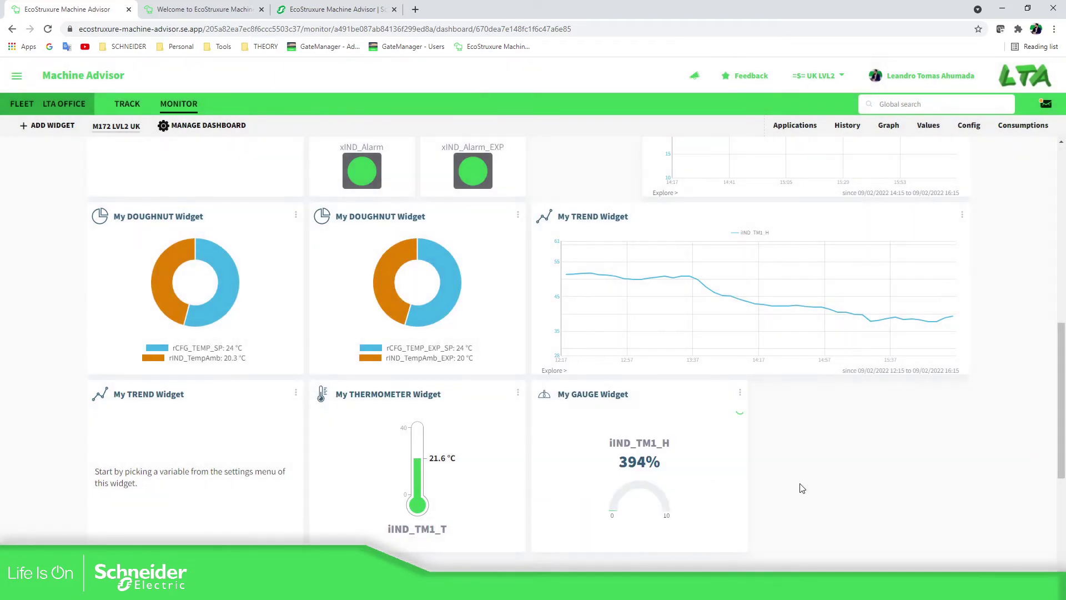
pyautogui.click(740, 392)
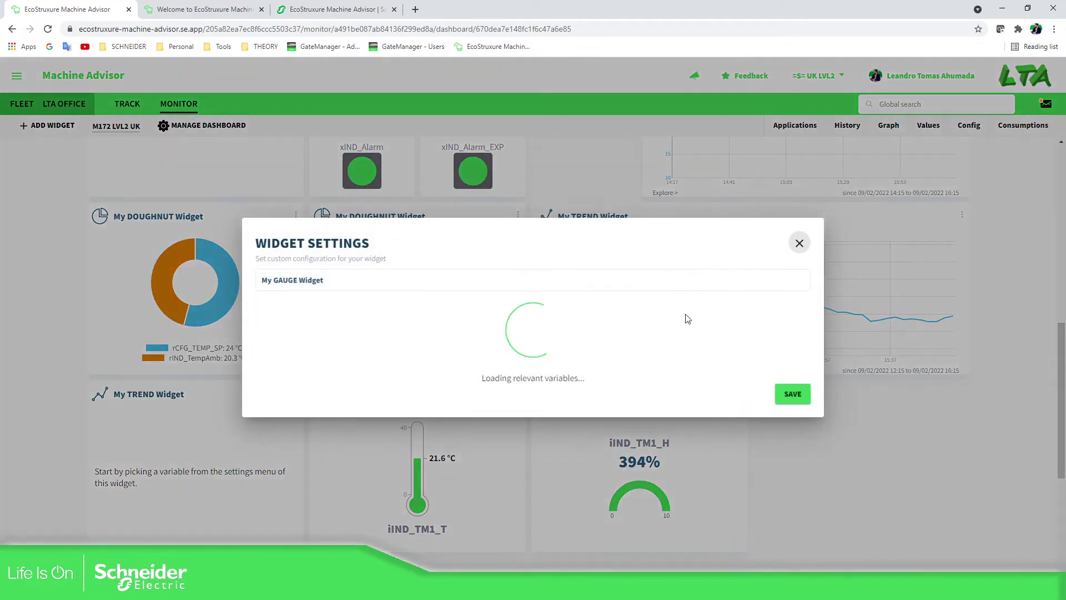
pyautogui.click(661, 216)
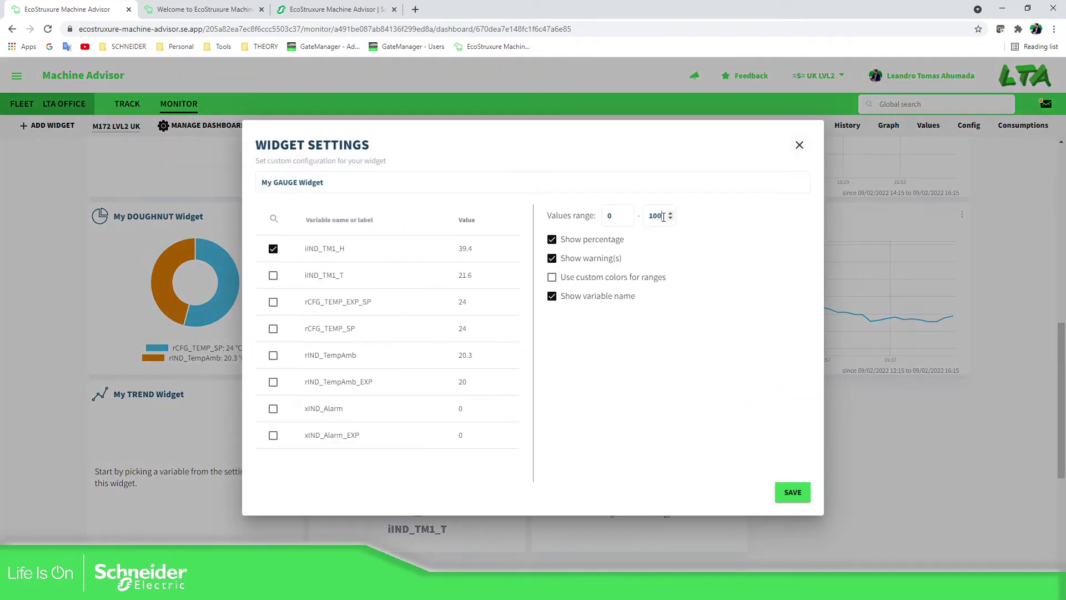
pyautogui.click(803, 503)
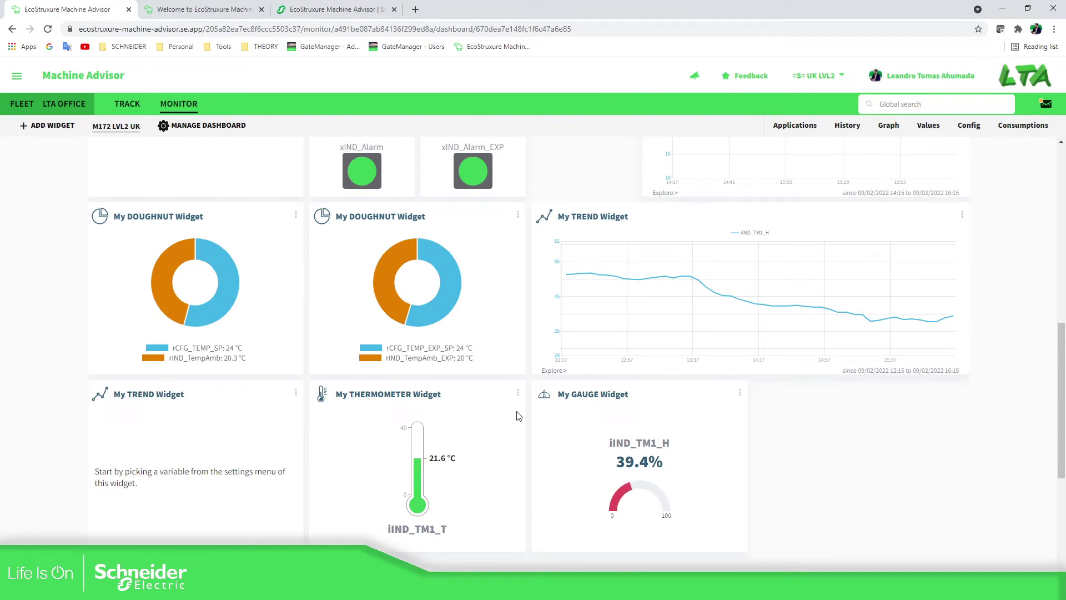
# Step: Assign only the variable iIND_TM1_H to the new Trend widget, keeping the period of the last 1 day
pyautogui.click(298, 394)
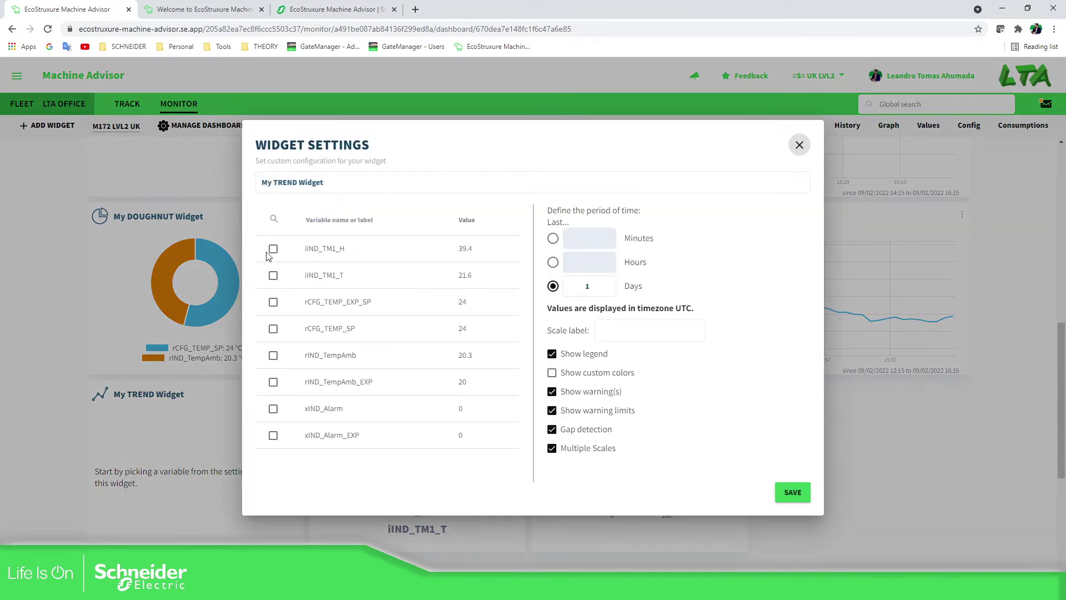
pyautogui.click(274, 274)
pyautogui.click(273, 275)
pyautogui.click(274, 249)
pyautogui.click(792, 492)
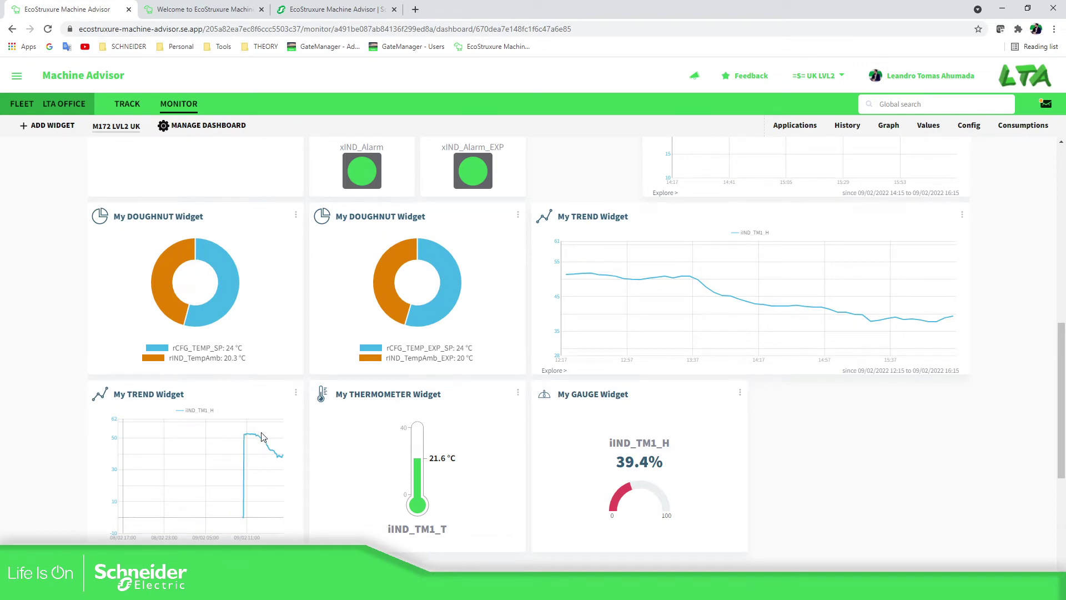
# Step: Try the minutes and 1-hour period options in the new Trend widget's settings and leave without saving
pyautogui.click(297, 393)
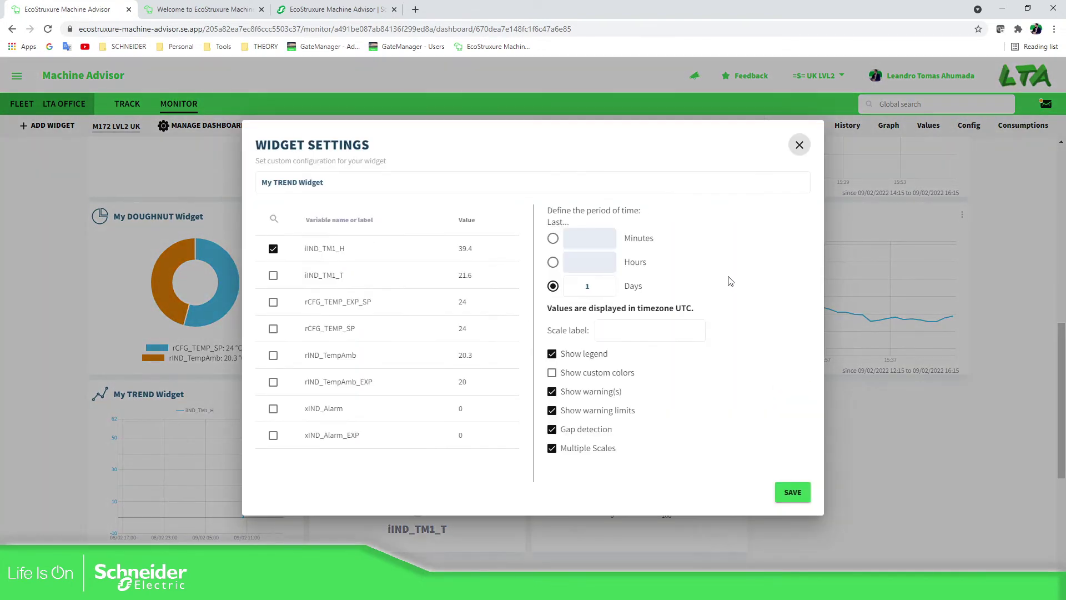
pyautogui.click(554, 238)
pyautogui.click(553, 261)
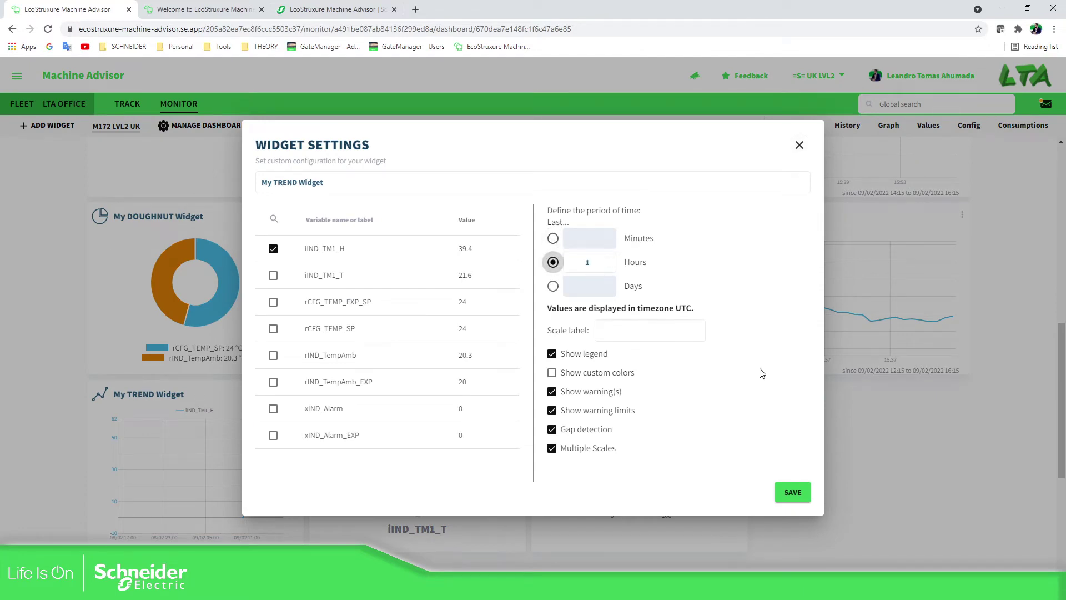
pyautogui.click(799, 145)
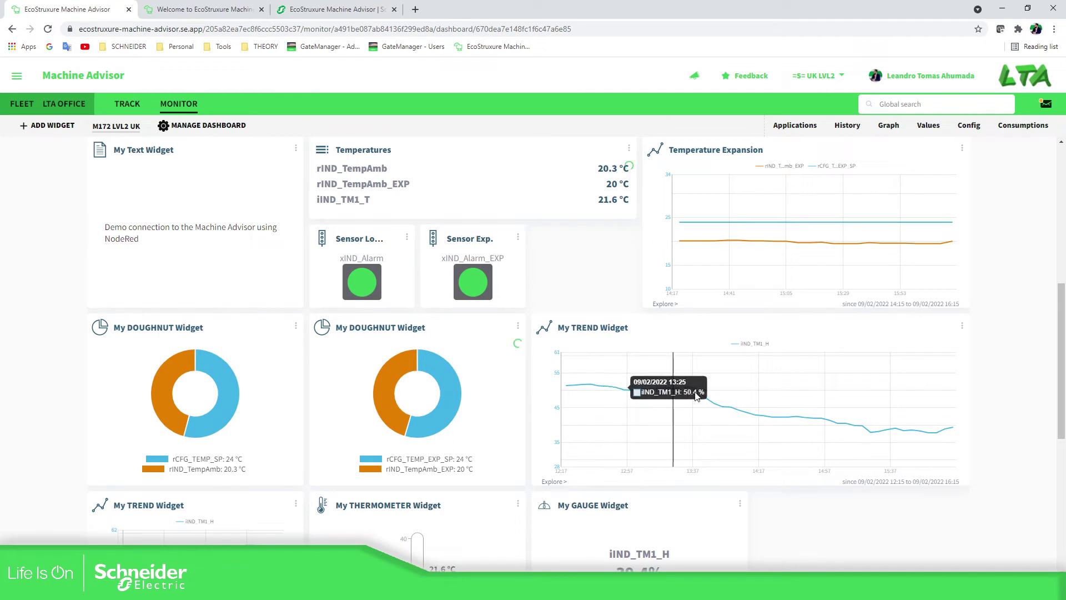
# Step: Look through the LTA Office machine's applications, monitor configuration and Track page, and return to its dashboard
pyautogui.scroll(2, 979, 430)
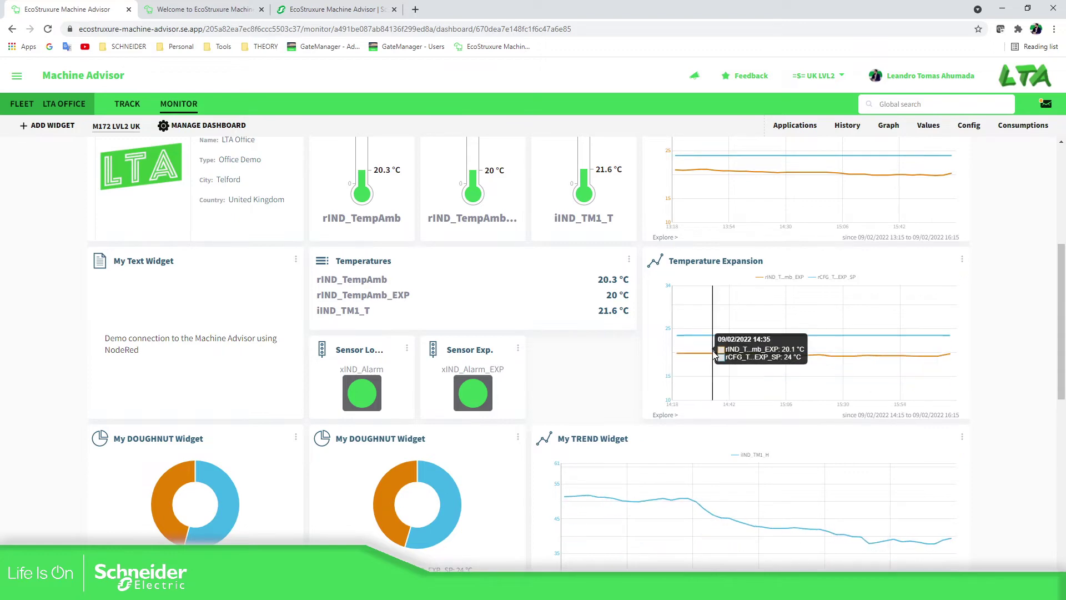
pyautogui.scroll(3, 841, 346)
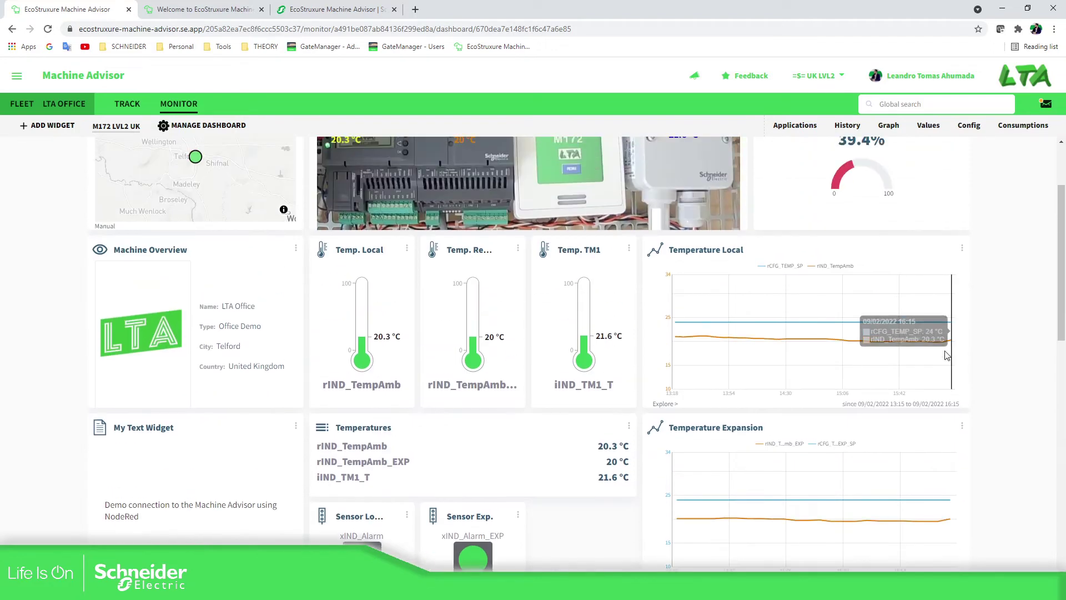
pyautogui.scroll(2, 842, 345)
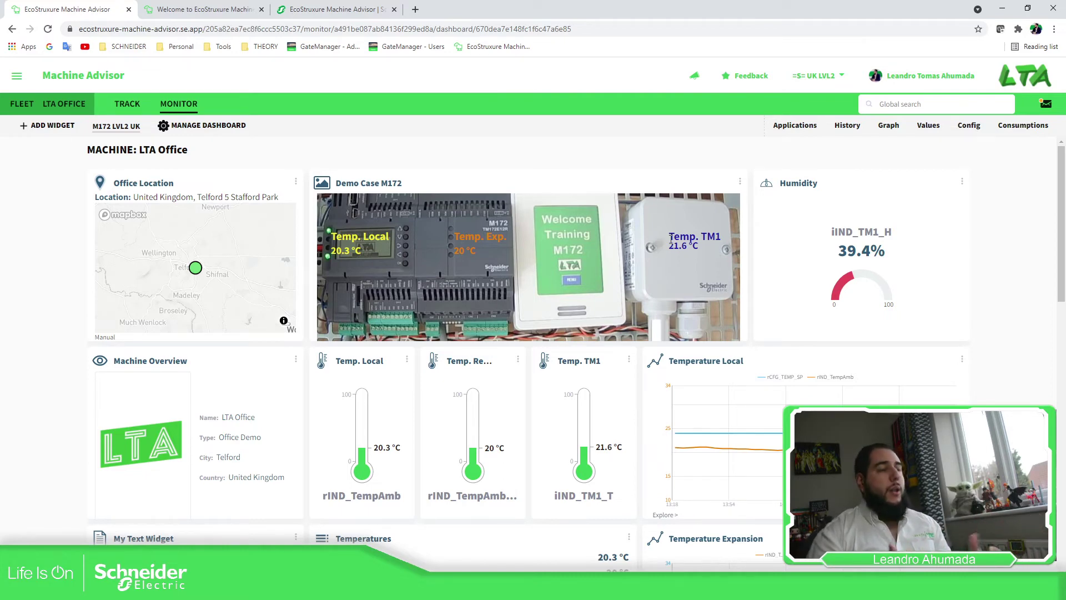
pyautogui.click(795, 126)
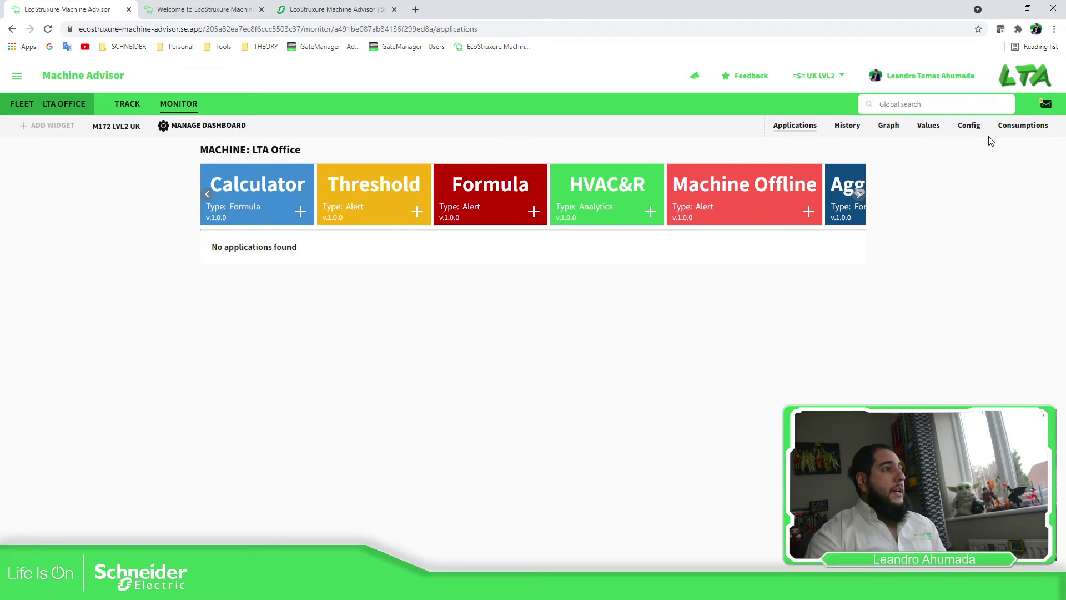
pyautogui.click(969, 126)
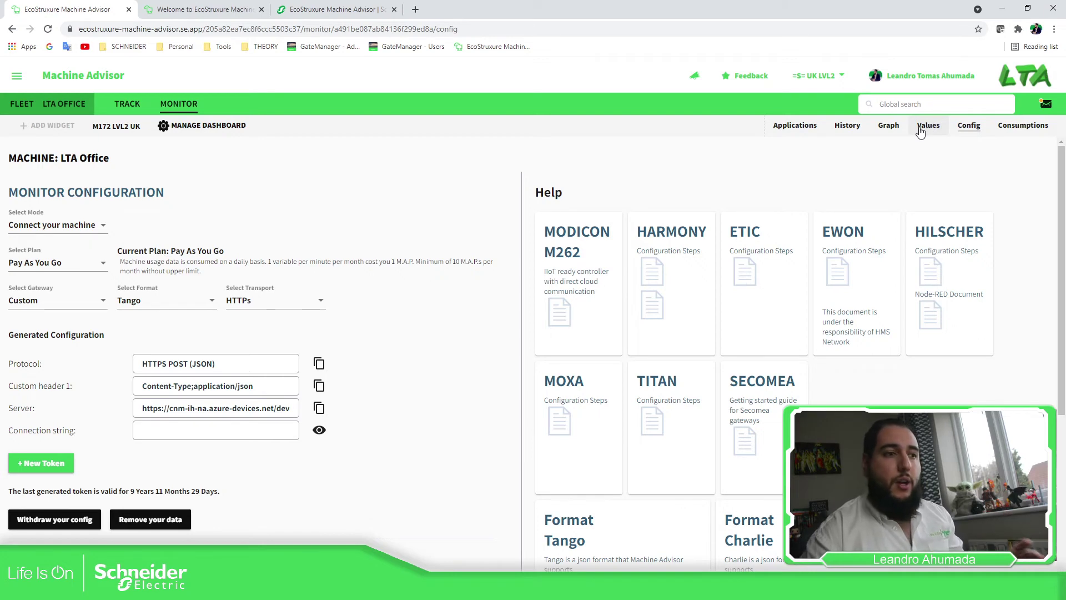
pyautogui.click(132, 107)
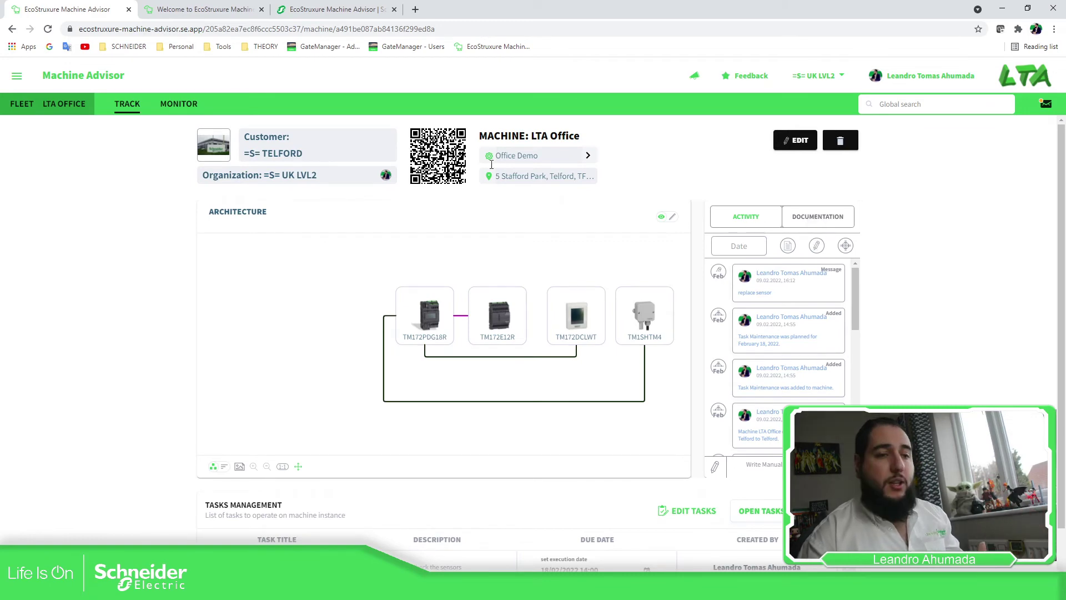
pyautogui.click(170, 106)
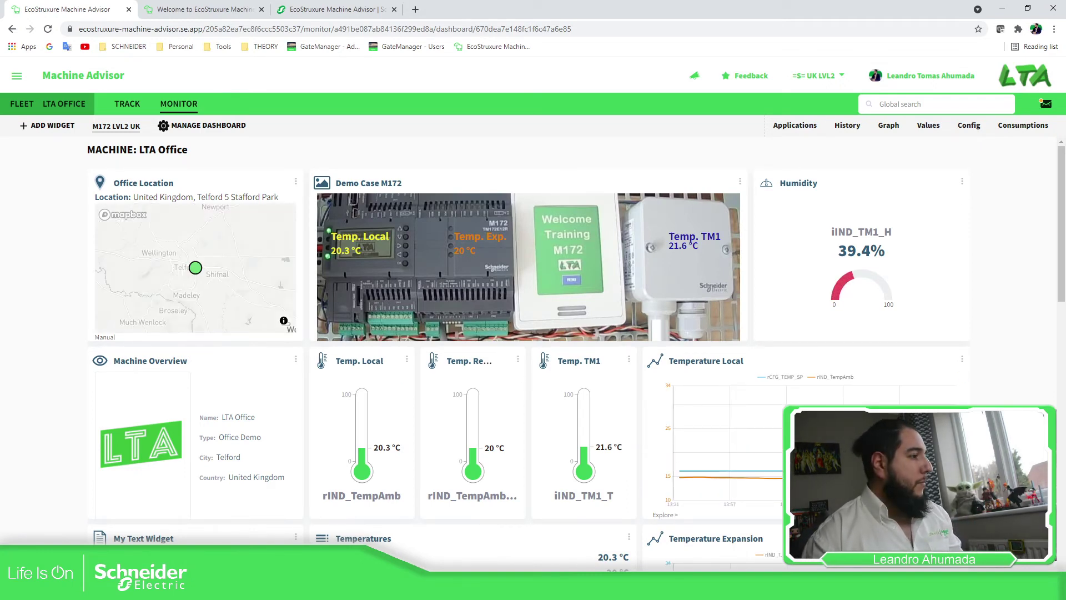
# Step: Switch to the presentation and go over the Introduction slide on Machine Advisor's modules
pyautogui.click(624, 588)
pyautogui.click(670, 553)
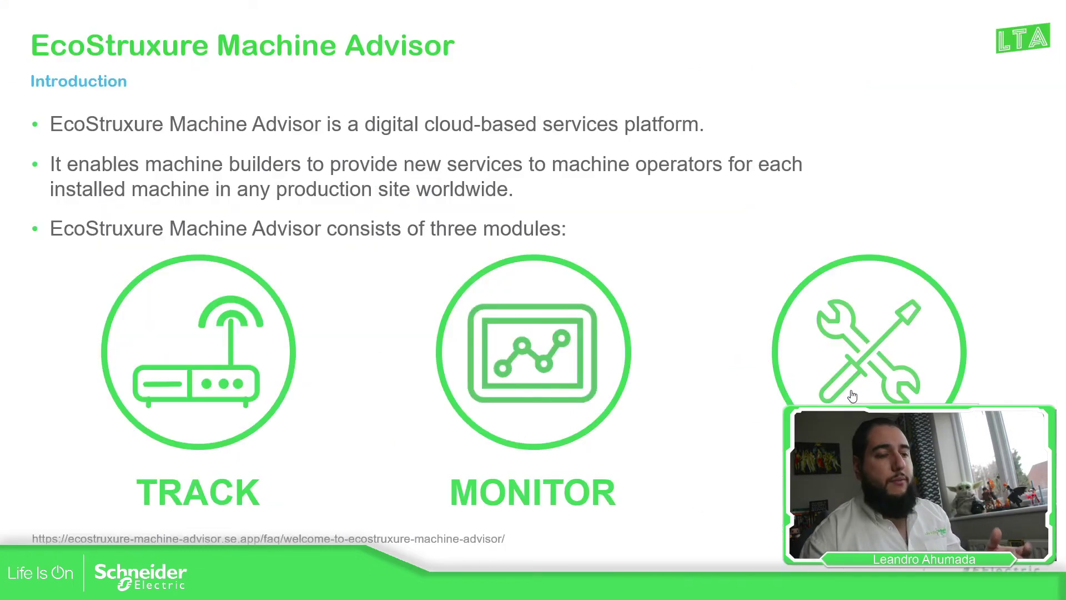
pyautogui.press('Right')
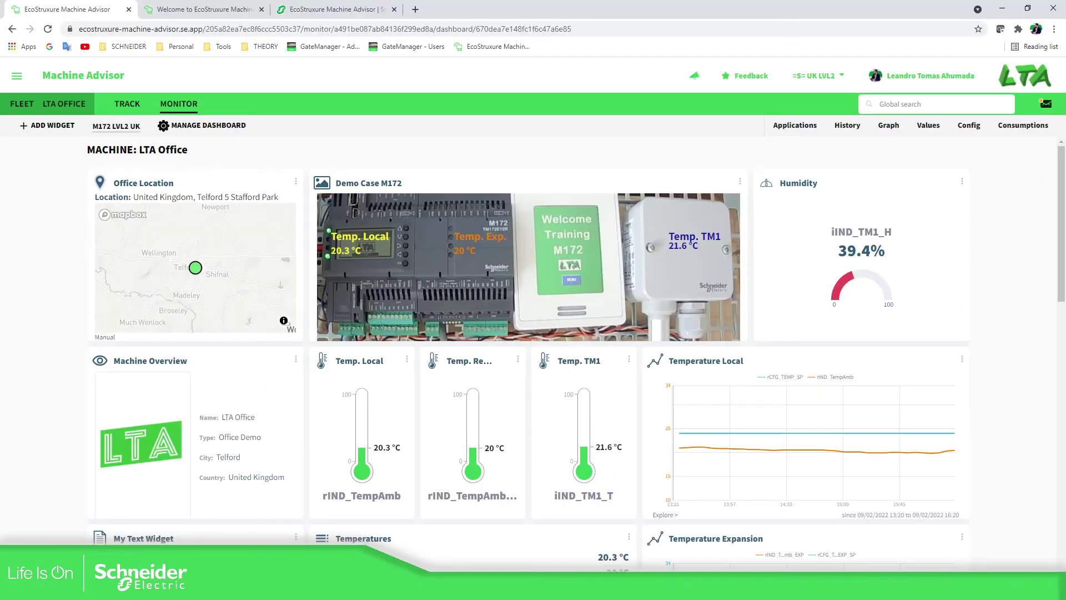
# Step: Examine the first steps, key features and service portfolio plan comparison on the Welcome to EcoStruxure Machine Advisor page
pyautogui.click(217, 15)
pyautogui.scroll(15, 849, 341)
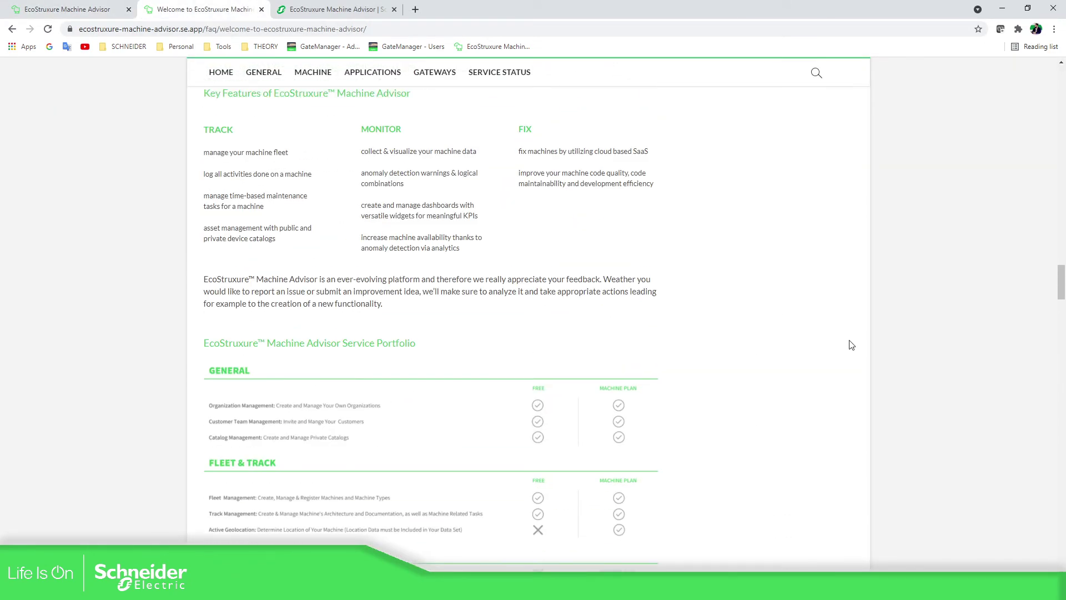
pyautogui.scroll(12, 419, 154)
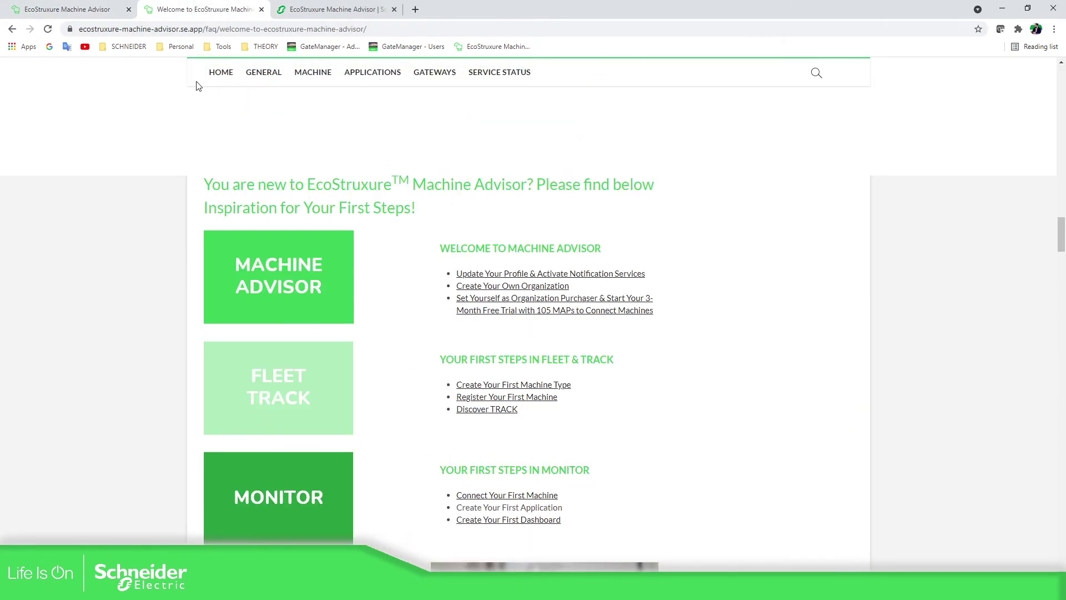
pyautogui.scroll(-9, 811, 375)
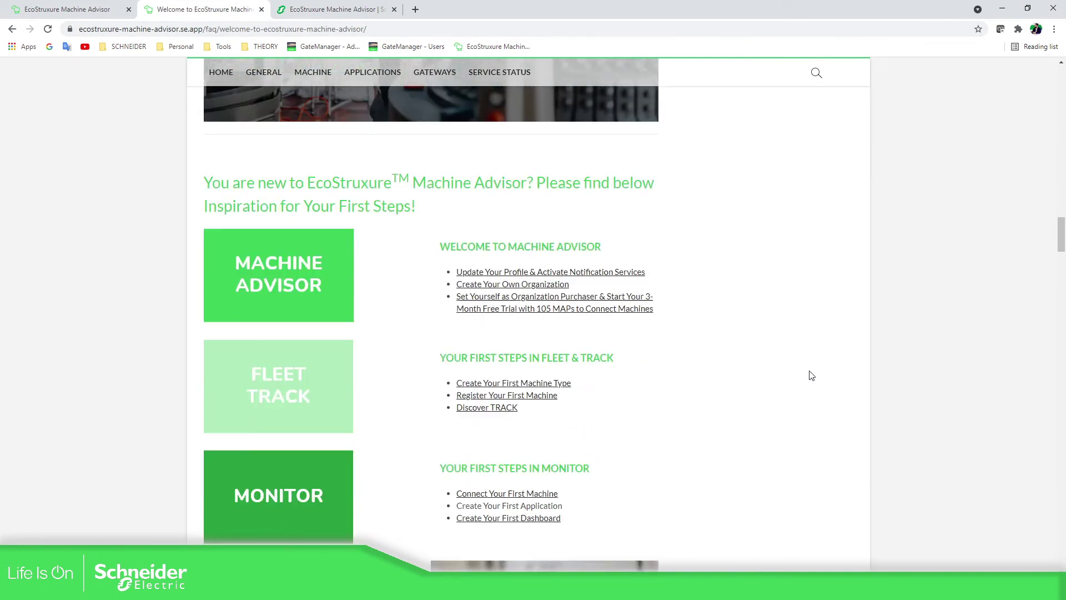
pyautogui.scroll(-4, 810, 375)
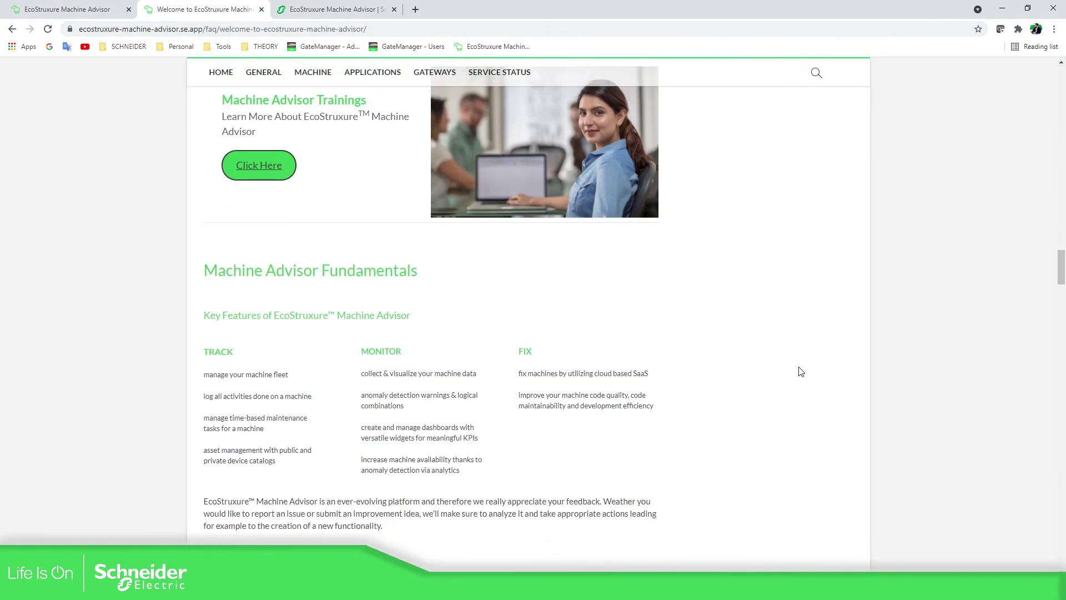
pyautogui.scroll(-18, 733, 361)
pyautogui.scroll(2, 733, 364)
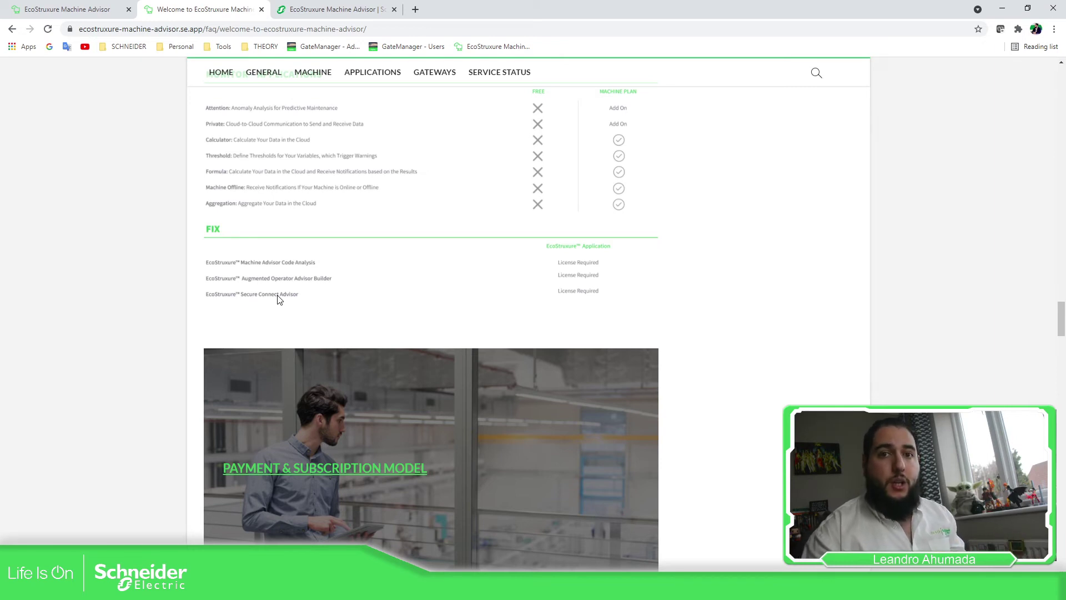
pyautogui.scroll(6, 279, 300)
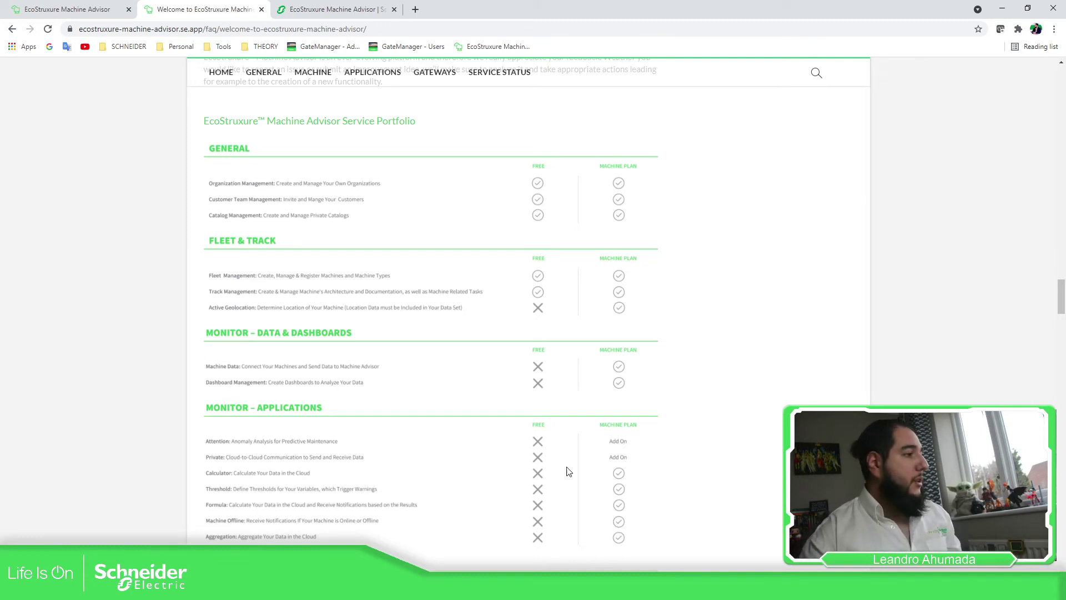
# Step: Glance at the machine dashboard, then look over the welcome page's topics from its introduction down to Payment & Subscription Model
pyautogui.click(65, 10)
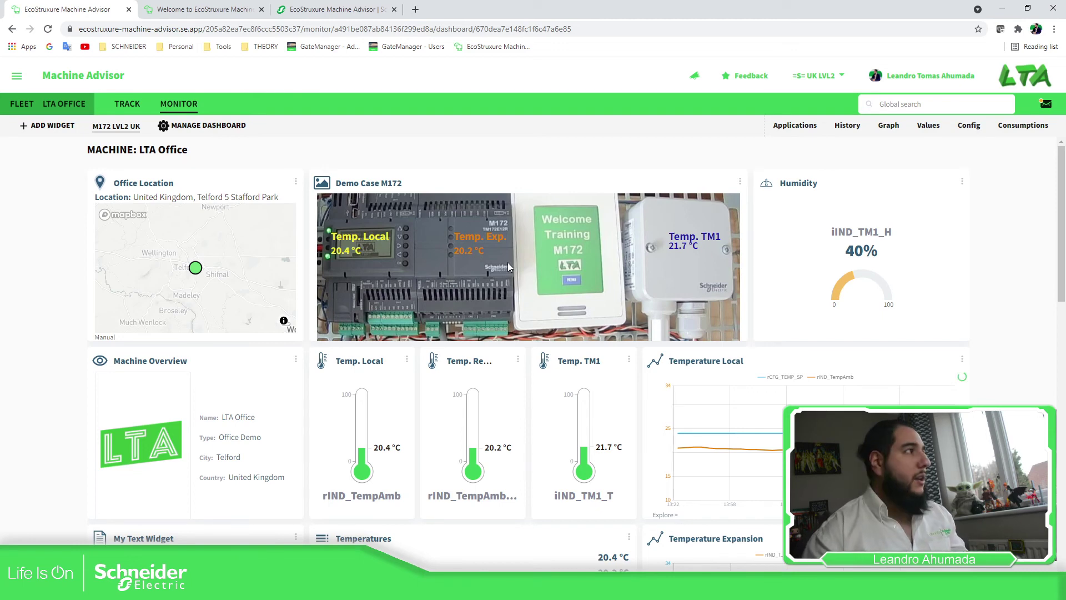
pyautogui.click(178, 9)
pyautogui.scroll(20, 497, 243)
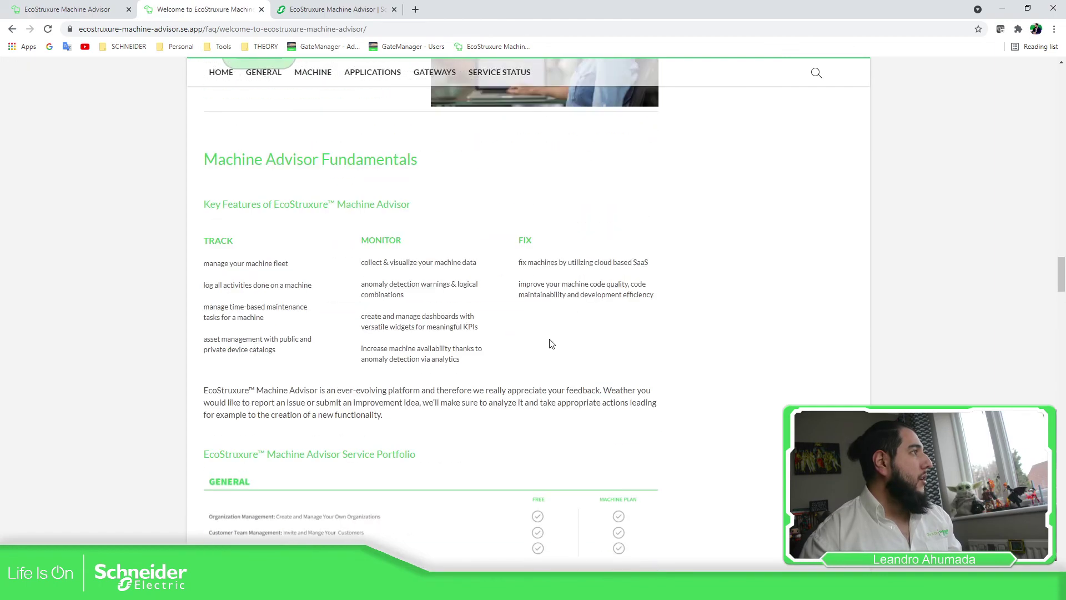
pyautogui.scroll(14, 796, 381)
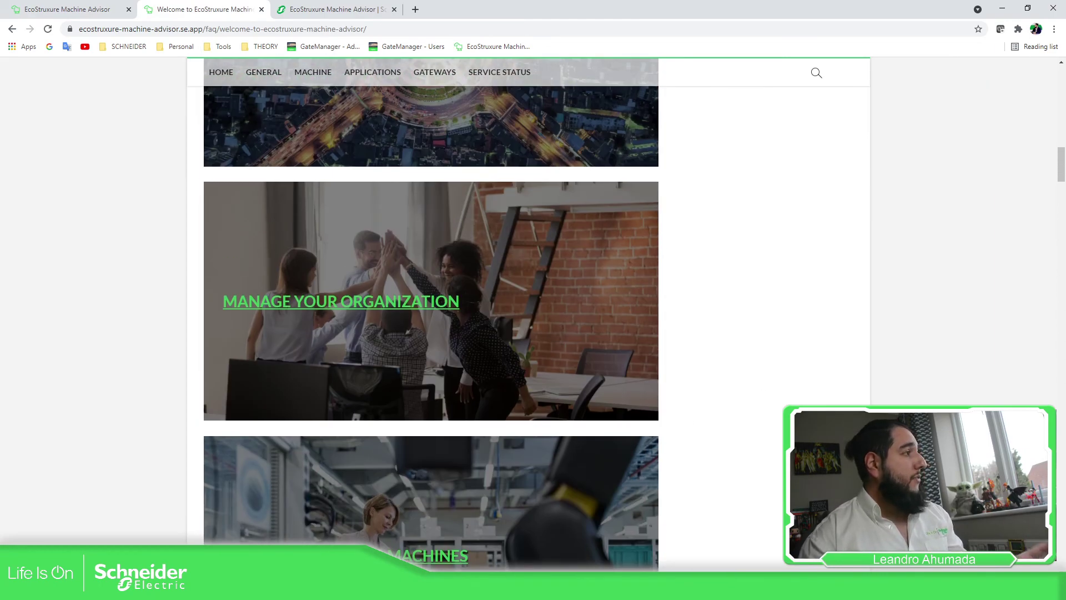
pyautogui.scroll(9, 431, 313)
pyautogui.scroll(-20, 431, 314)
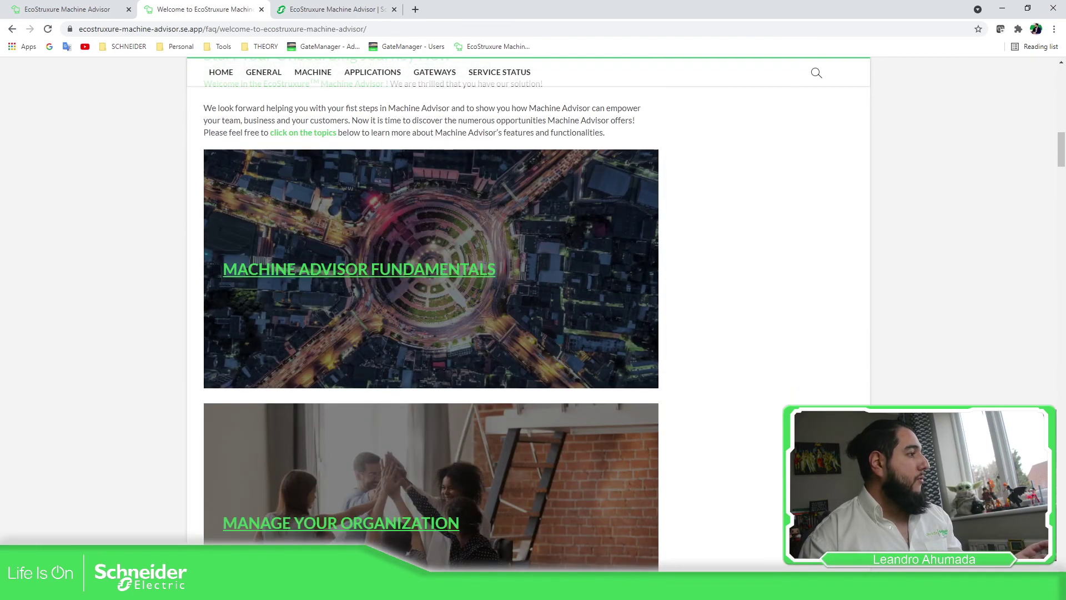
pyautogui.scroll(-20, 431, 314)
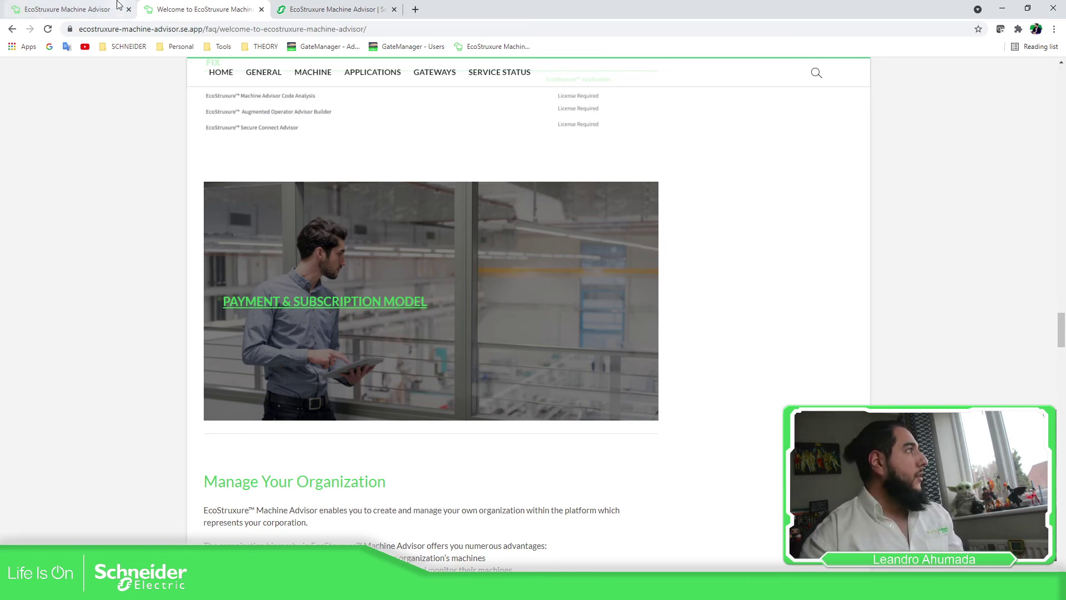
# Step: Check the LTA Office machine's billed M.A.P.s for February and its current plan in the monitor configuration
pyautogui.click(99, 13)
pyautogui.click(1046, 127)
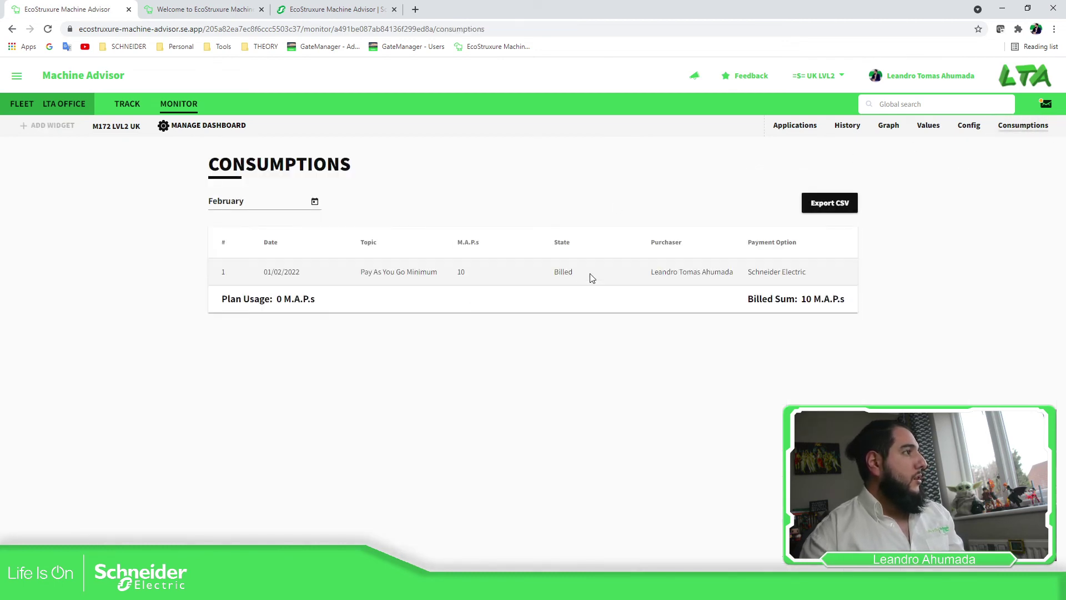
pyautogui.moveTo(820, 300); pyautogui.dragTo(851, 304)
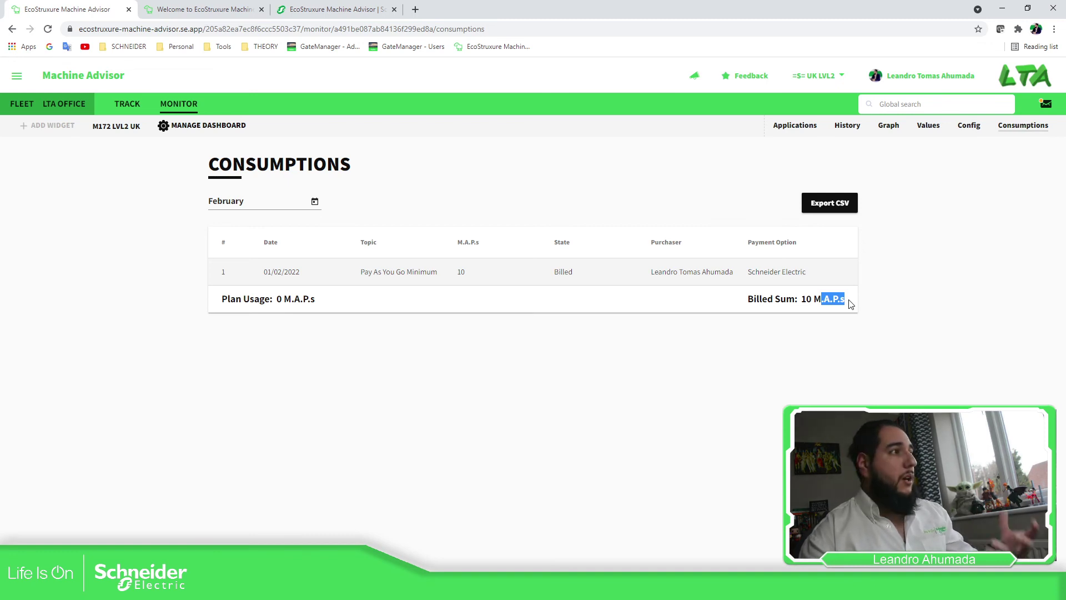
pyautogui.click(977, 128)
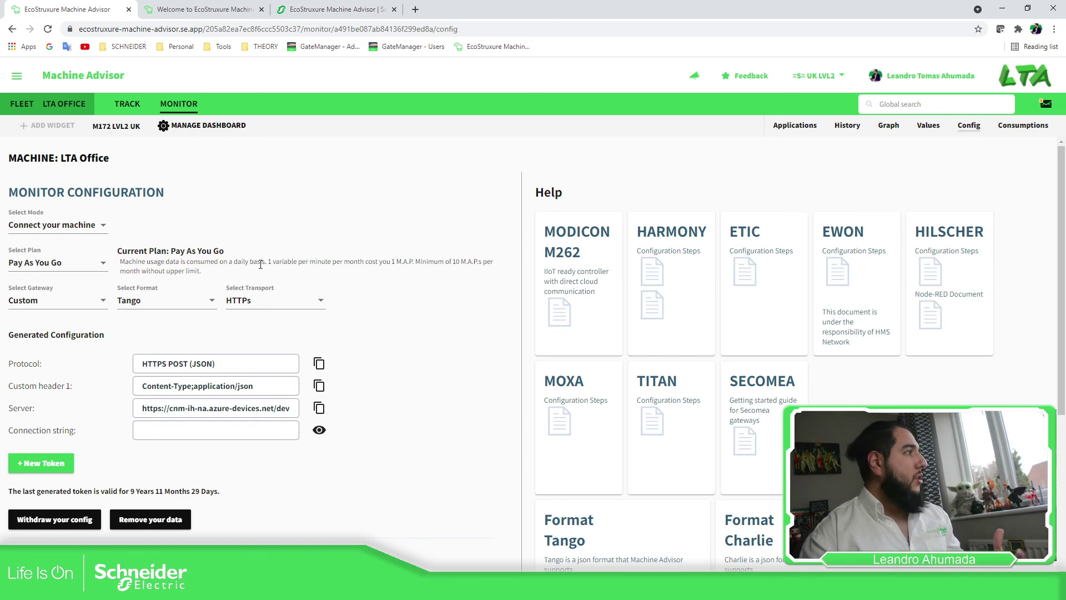